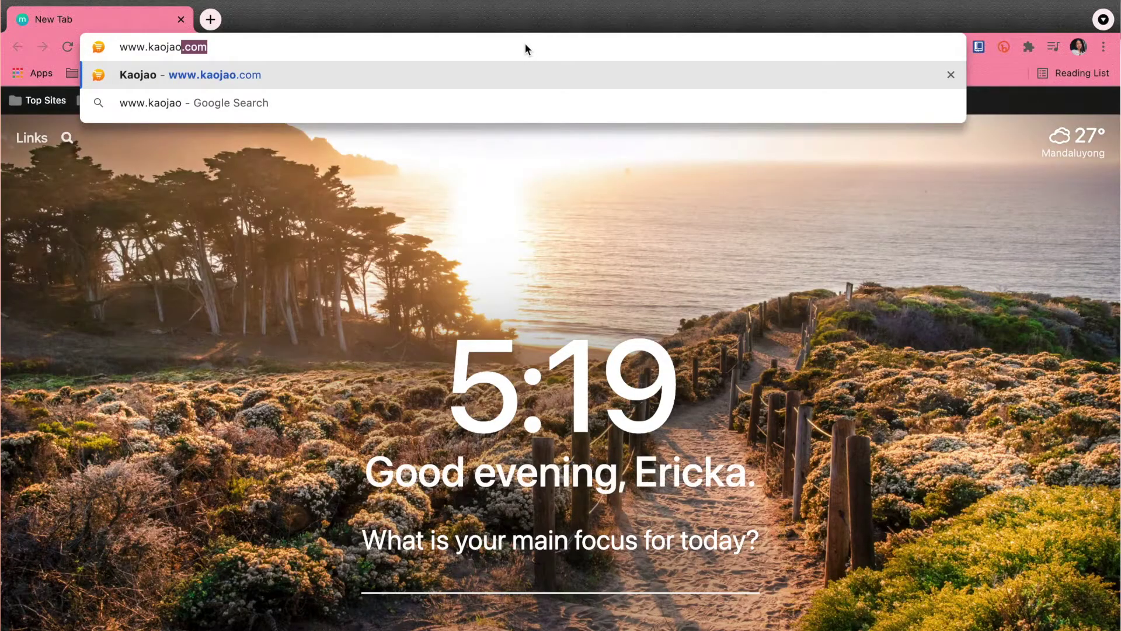
# Step: Load the Kaojao website and start signing up
pyautogui.write('m')
pyautogui.press('Return')
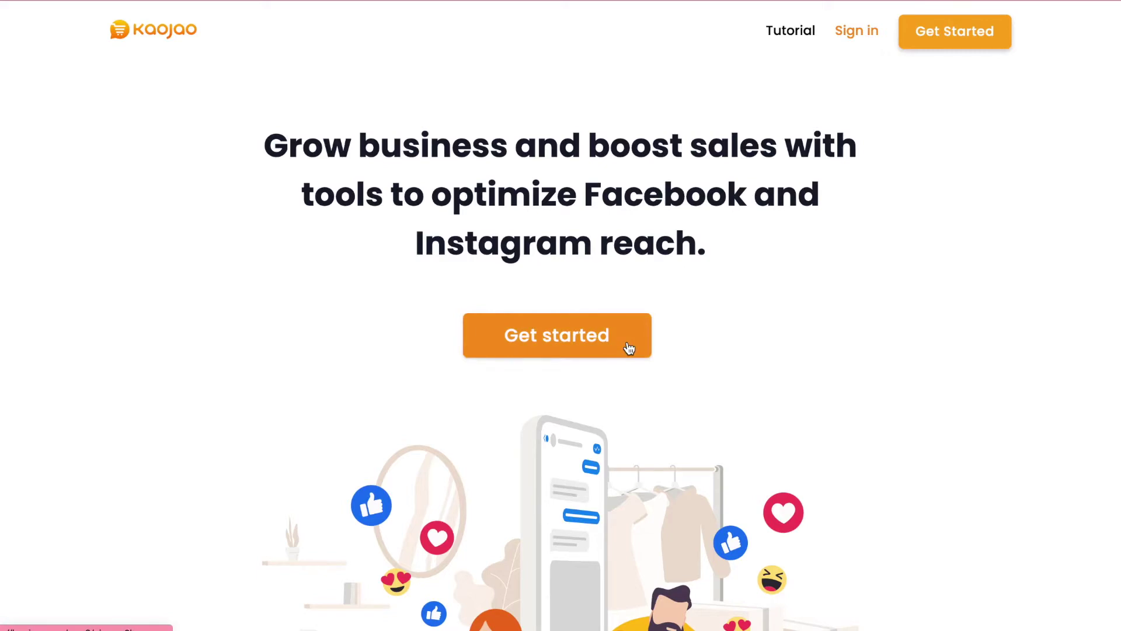
pyautogui.click(628, 348)
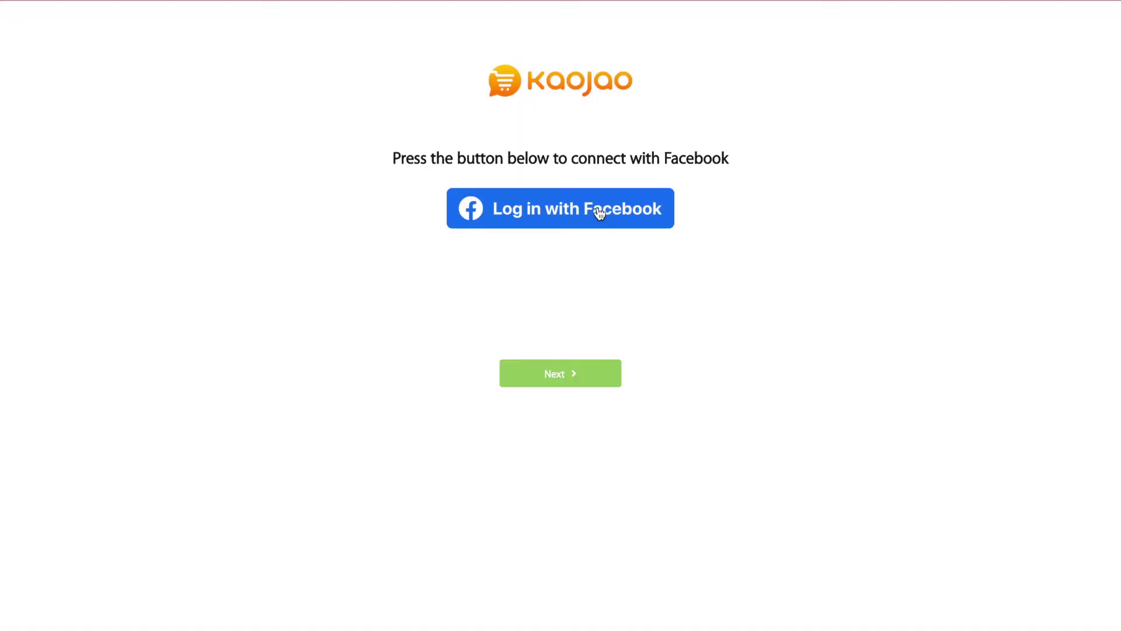
# Step: Log in with Facebook and connect the HUSH Scents PH Direct Distributor and Miss Active PH pages
pyautogui.click(600, 213)
pyautogui.click(584, 281)
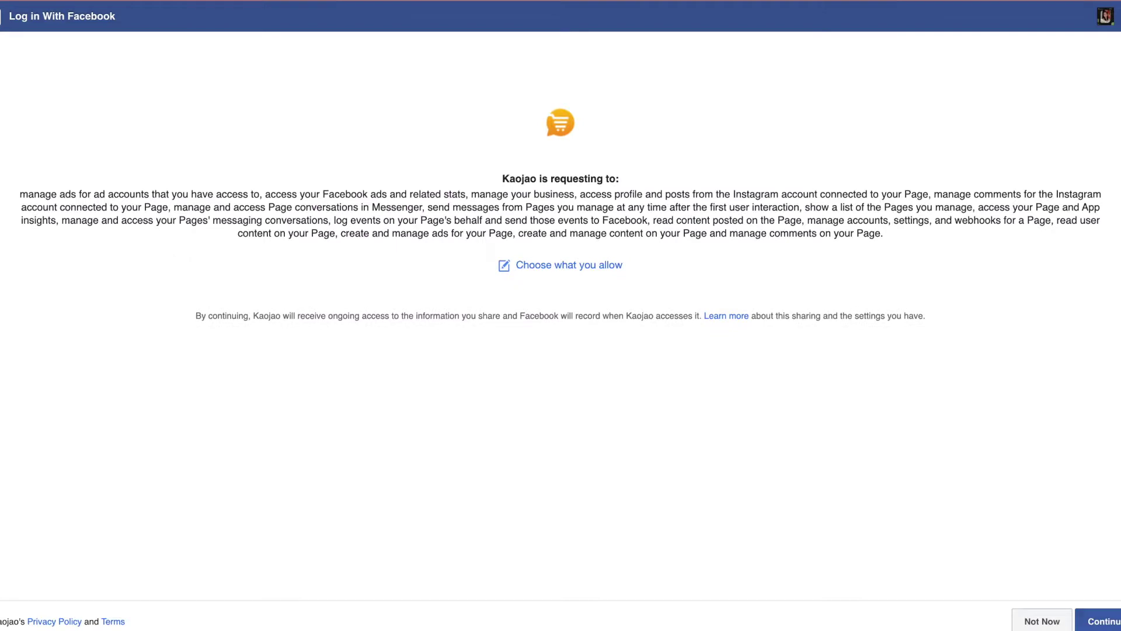
pyautogui.click(1105, 622)
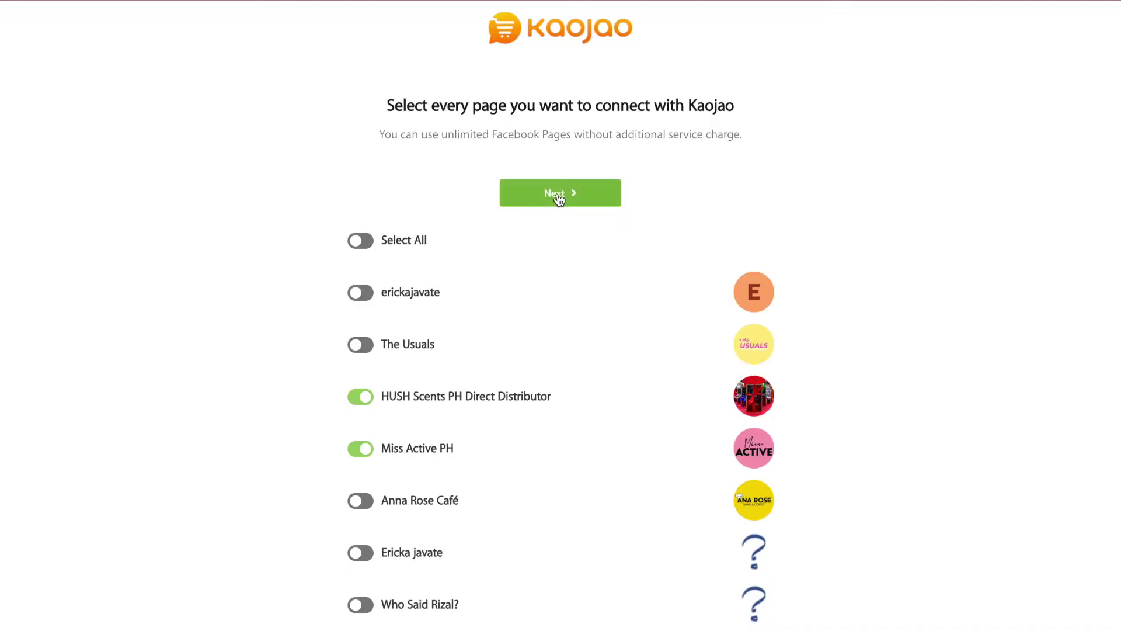
pyautogui.click(559, 196)
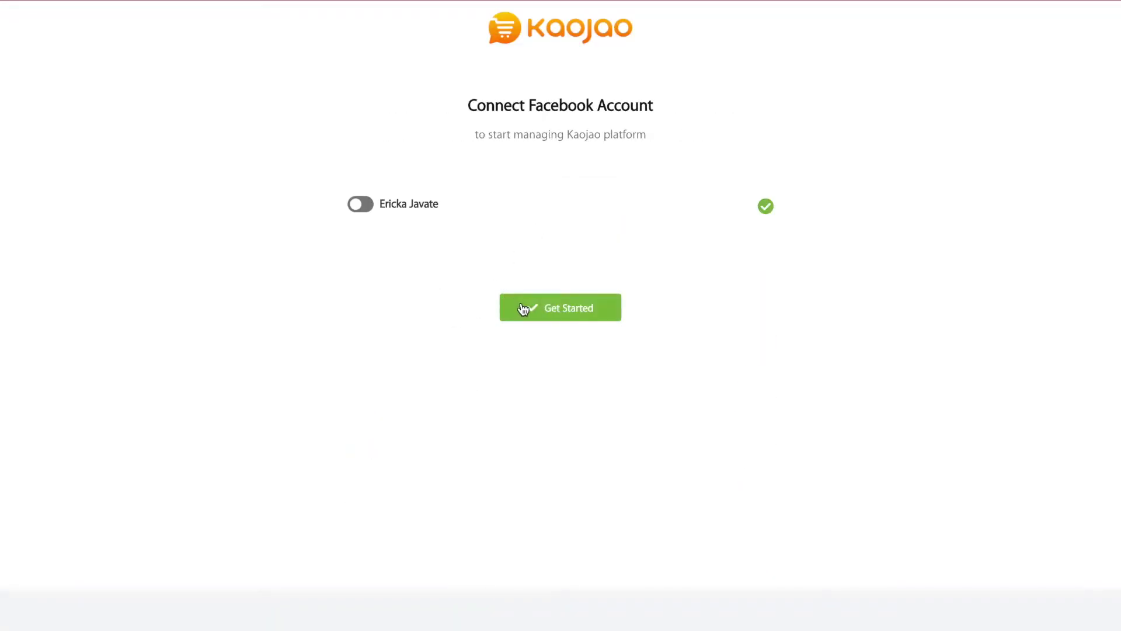
pyautogui.click(523, 309)
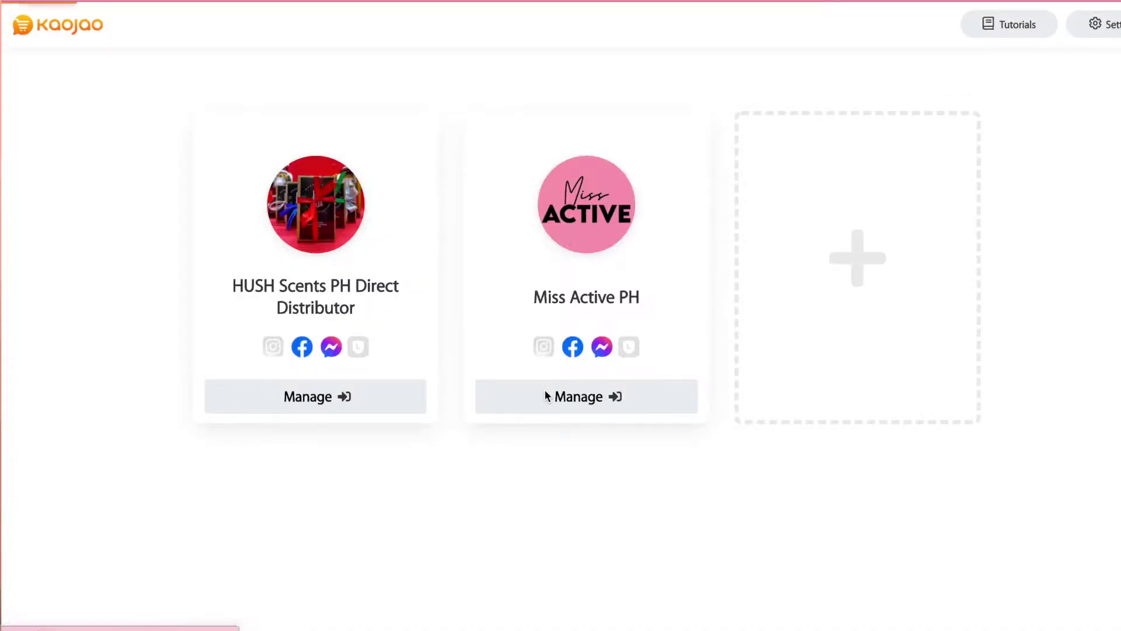
# Step: Choose Manage on the Miss Active PH store card
pyautogui.click(546, 396)
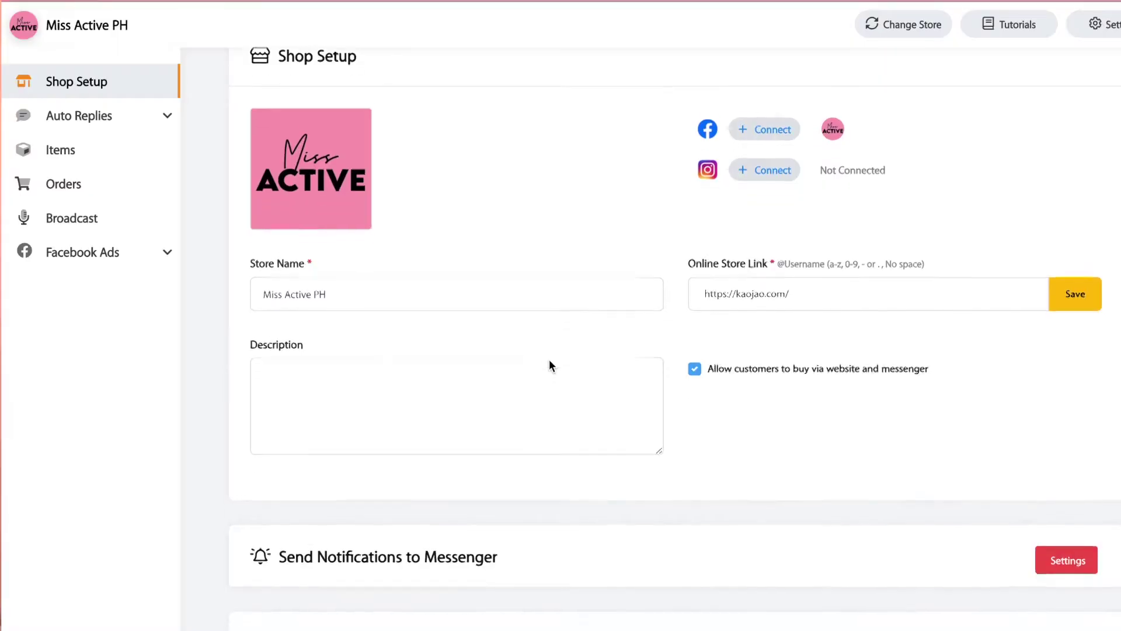
pyautogui.scroll(-2, 549, 360)
pyautogui.scroll(-5, 549, 360)
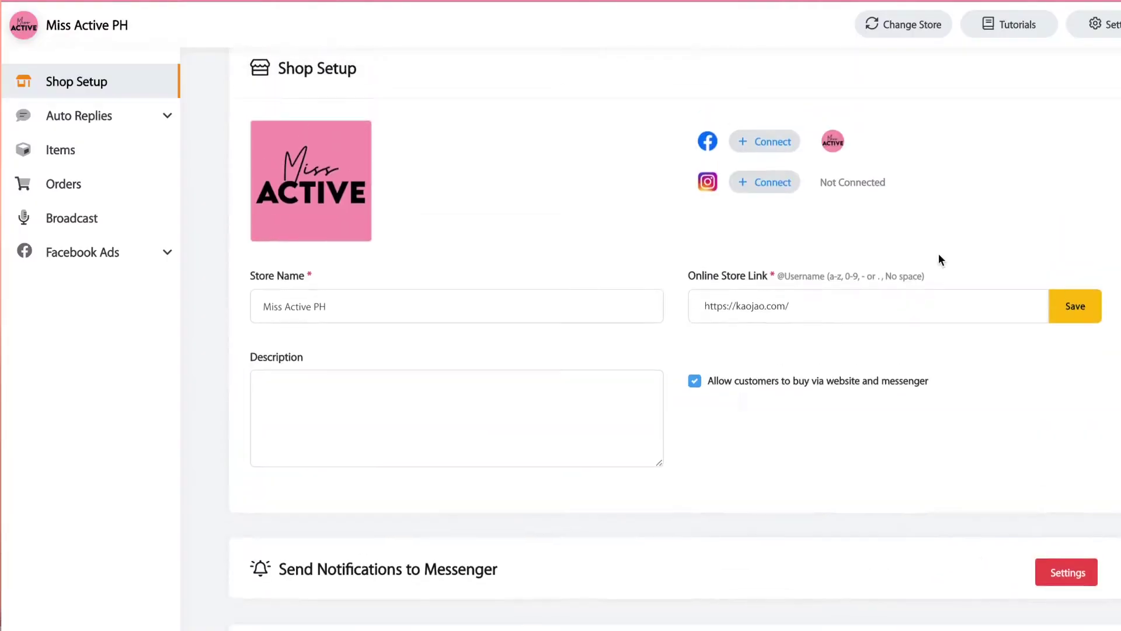
pyautogui.scroll(1, 941, 260)
# Step: Set the store's online link to kaojao.com/missactiveph
pyautogui.click(872, 331)
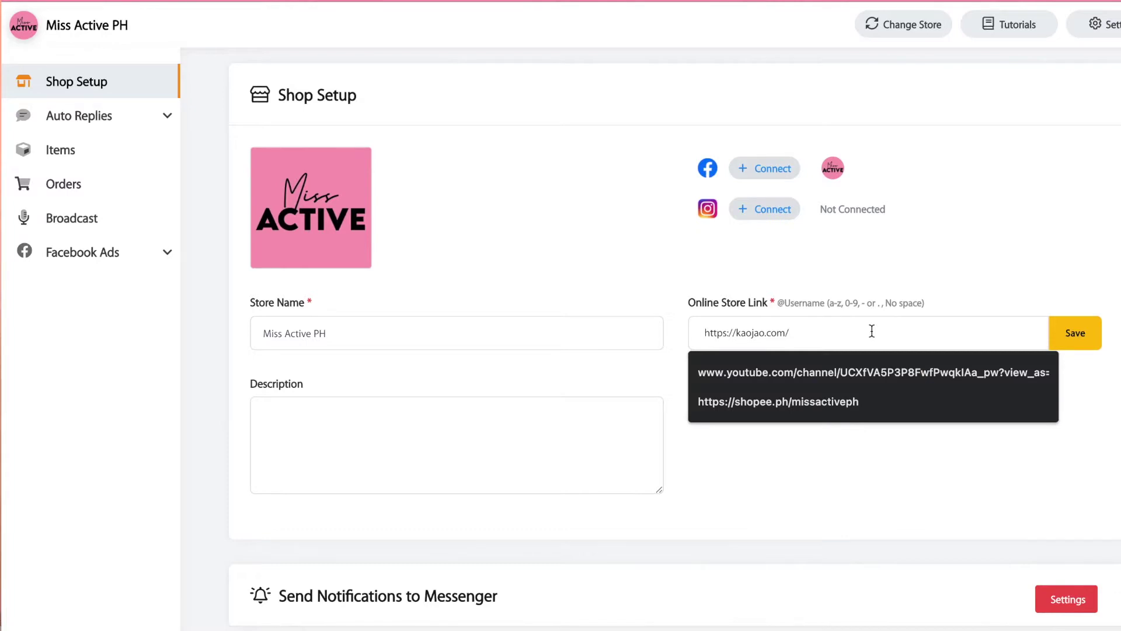
pyautogui.write('missactiveph')
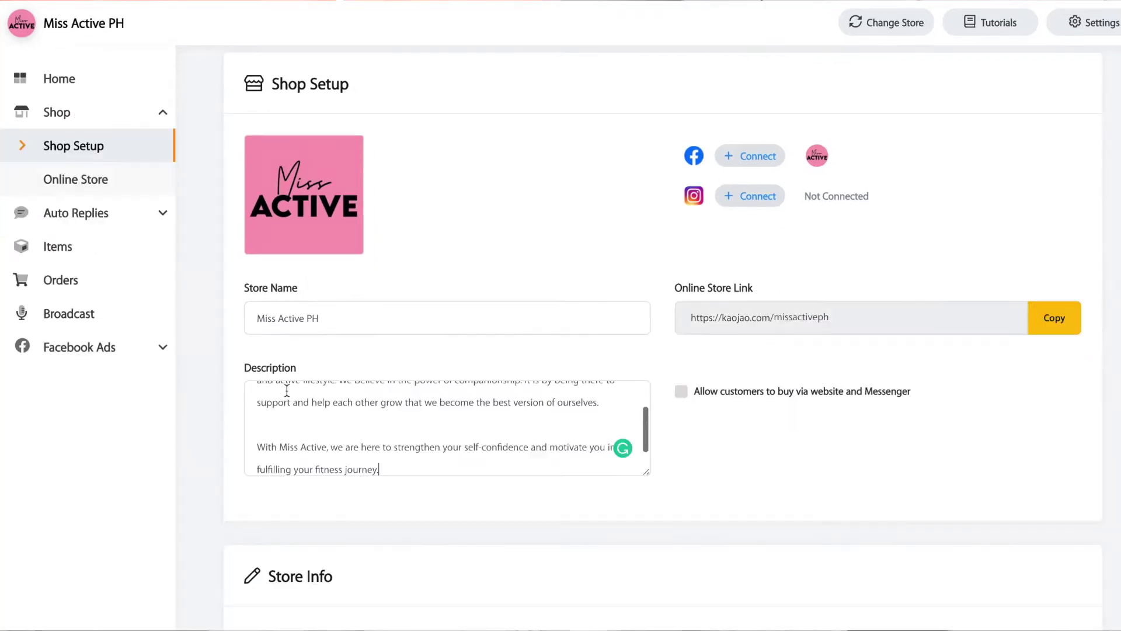
pyautogui.scroll(2, 321, 402)
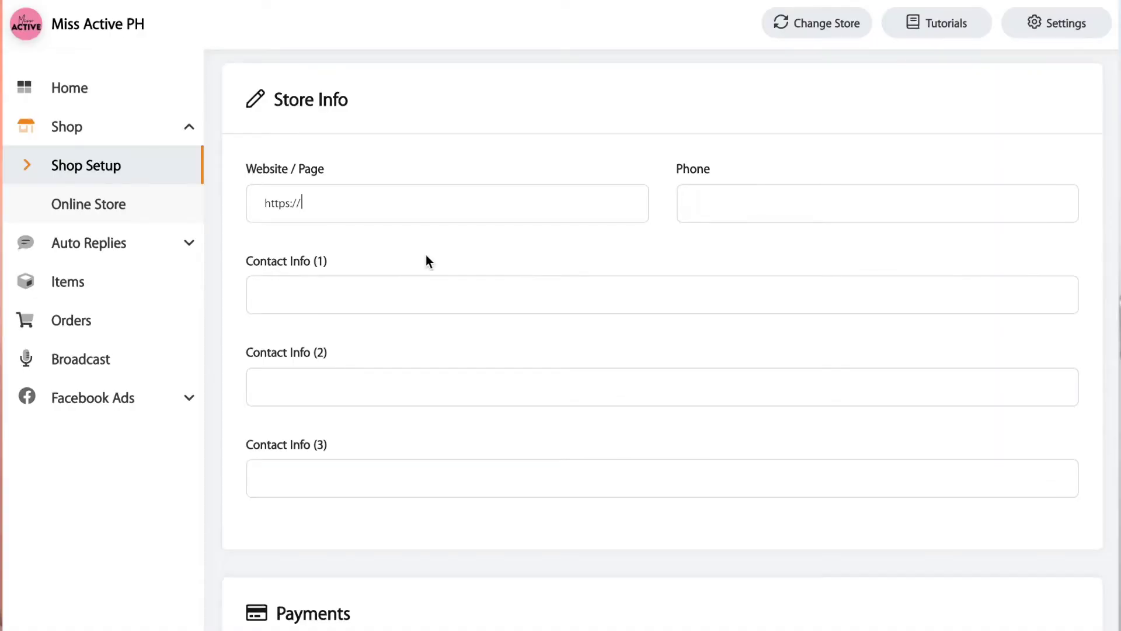
# Step: Paste the store's Facebook page URL into Website / Page and paste the payment instructions
pyautogui.write('https://www.facebook.com/missactive.ph/')
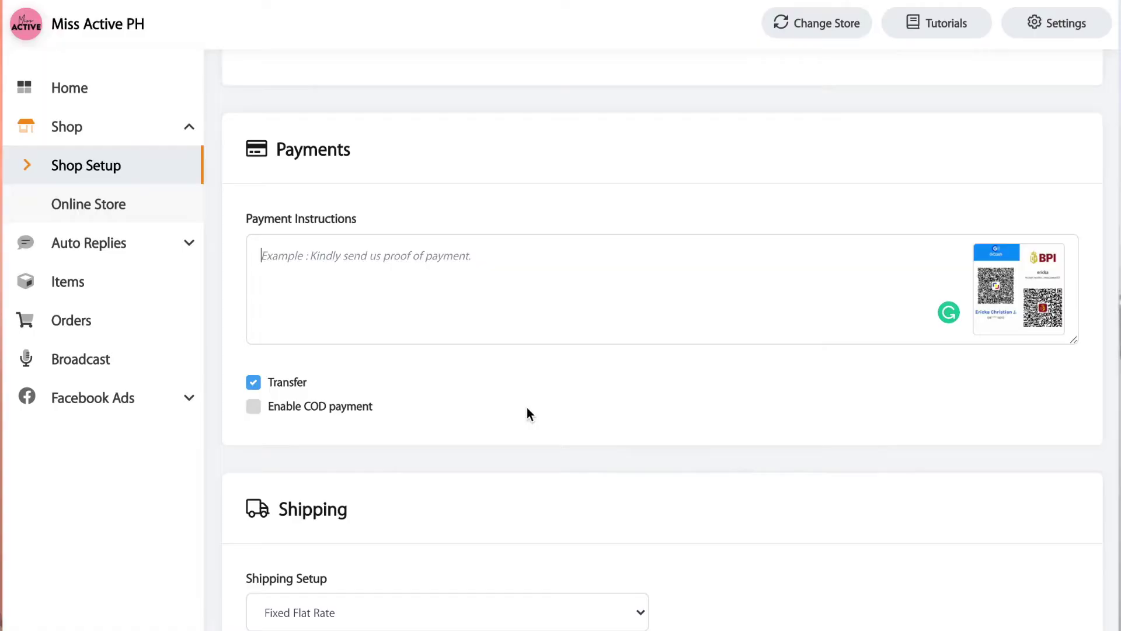
pyautogui.write('Kindly message us on Facebook @missactiveph for the payment information. Thank you!')
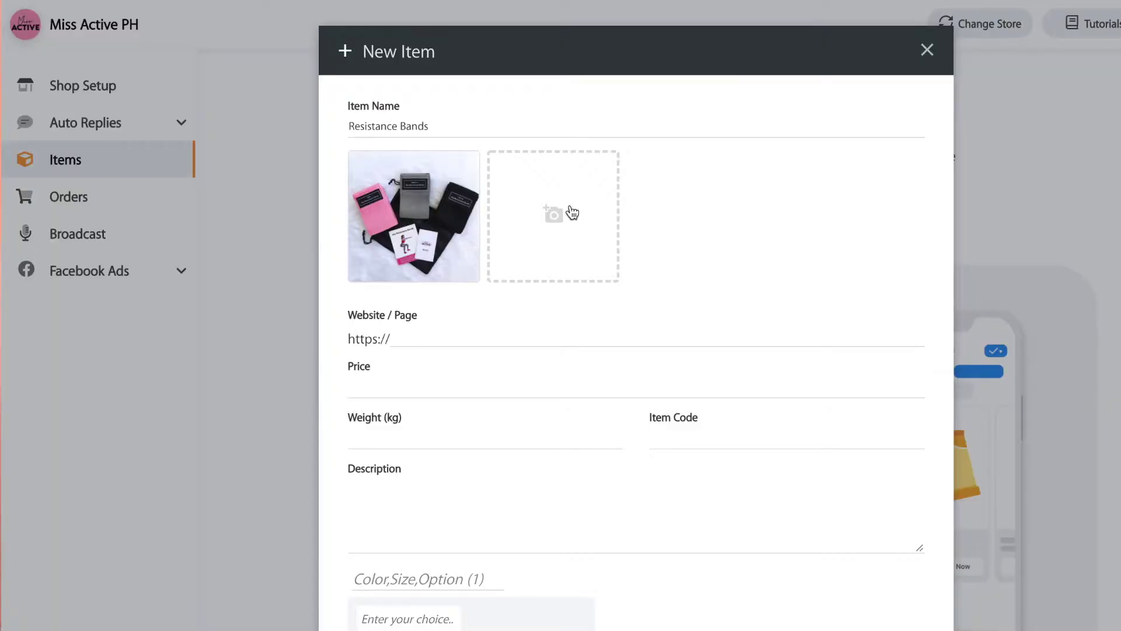
# Step: Upload a second photo for Resistance Bands and start its first option group, Set
pyautogui.click(573, 212)
pyautogui.doubleClick(588, 191)
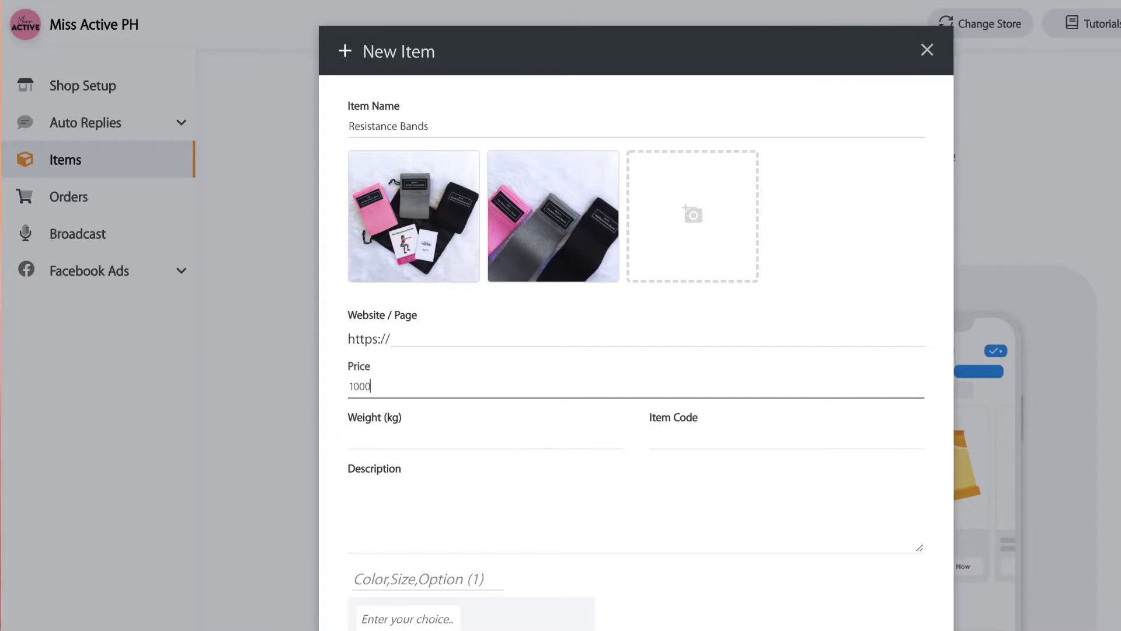
pyautogui.click(443, 578)
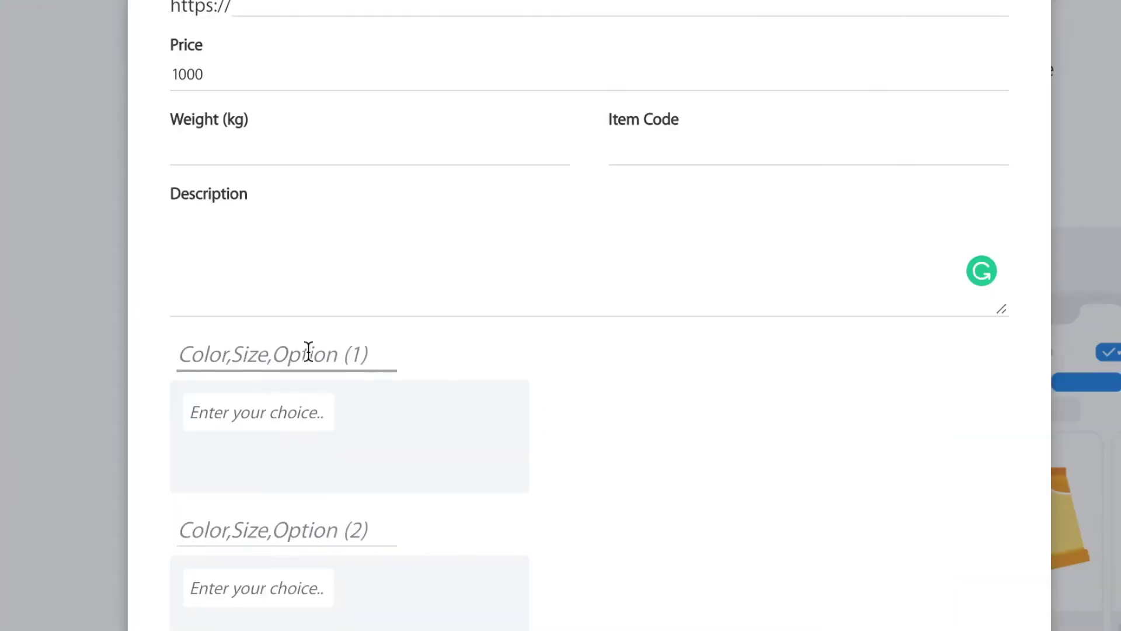
pyautogui.click(313, 449)
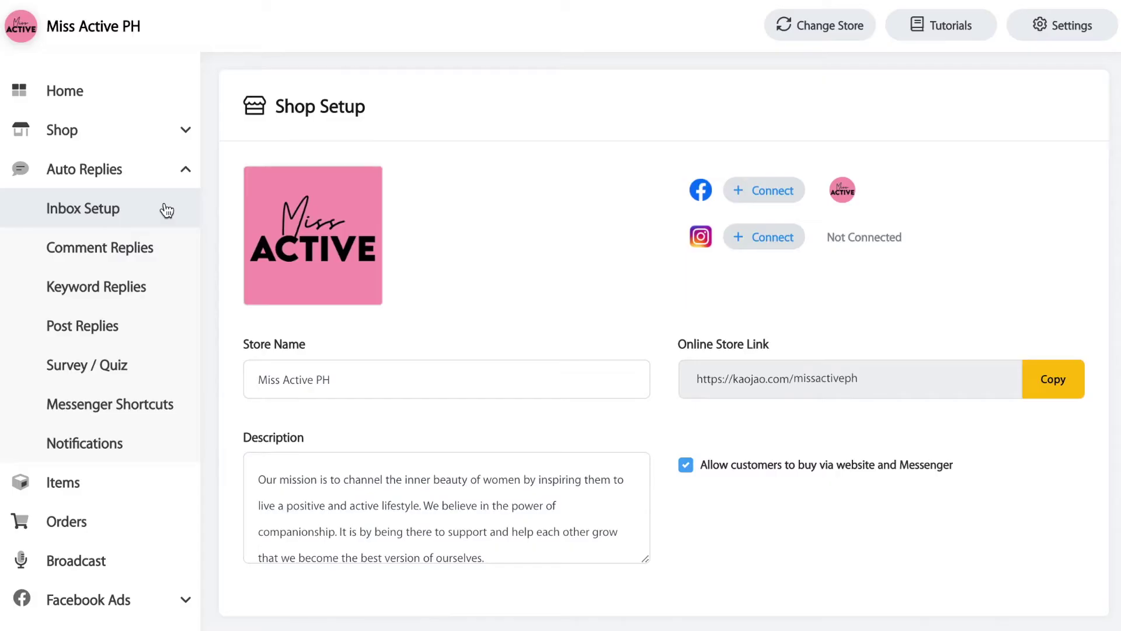
# Step: Go to Inbox Setup under Auto Replies
pyautogui.click(164, 211)
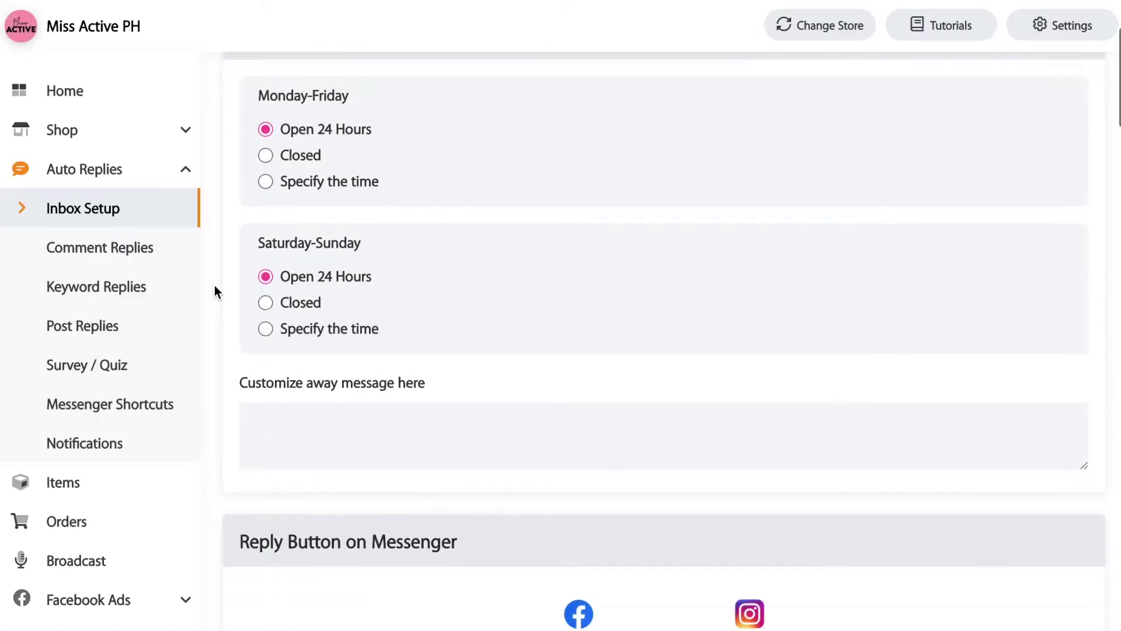
# Step: Scroll down through the Inbox Setup sections to review them
pyautogui.scroll(-5, 215, 285)
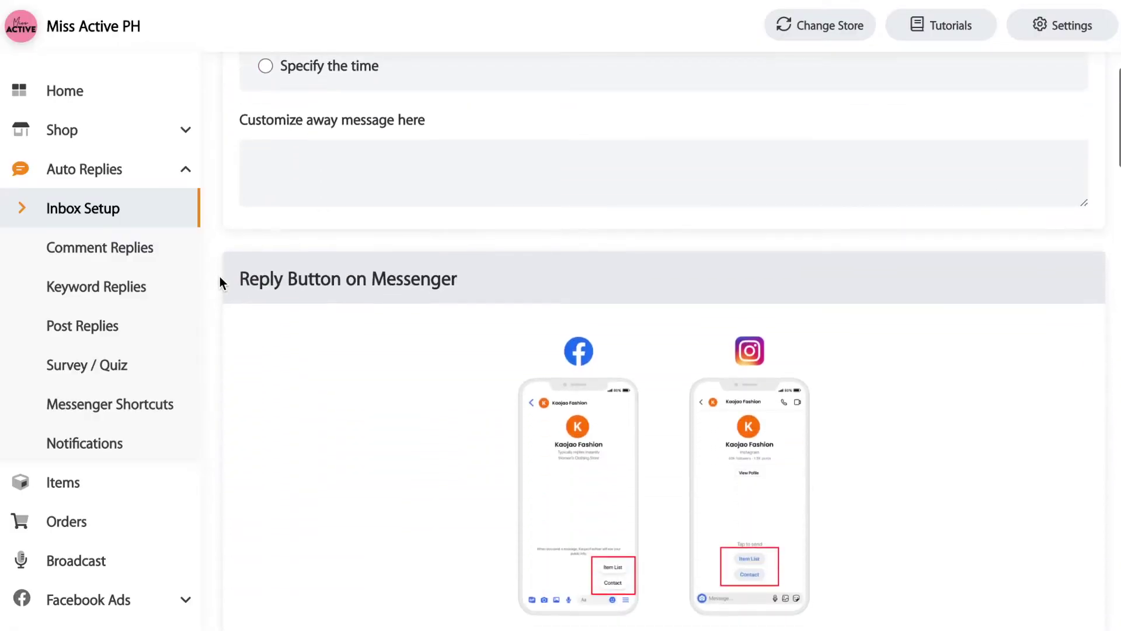
pyautogui.scroll(-3, 220, 282)
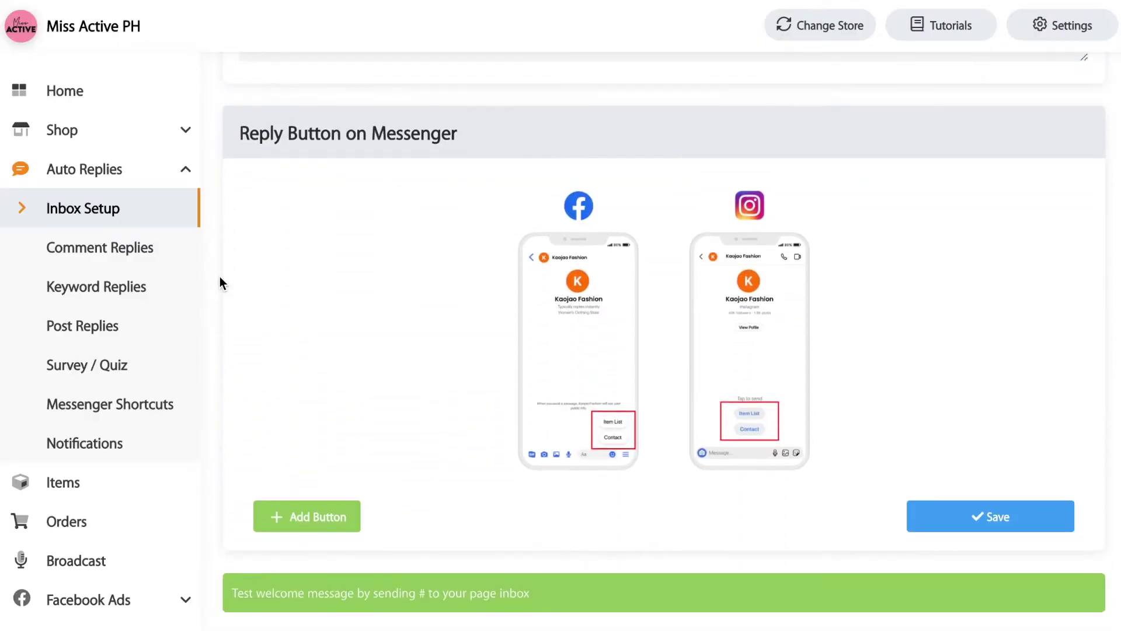
pyautogui.scroll(-9, 220, 276)
pyautogui.scroll(-1, 220, 283)
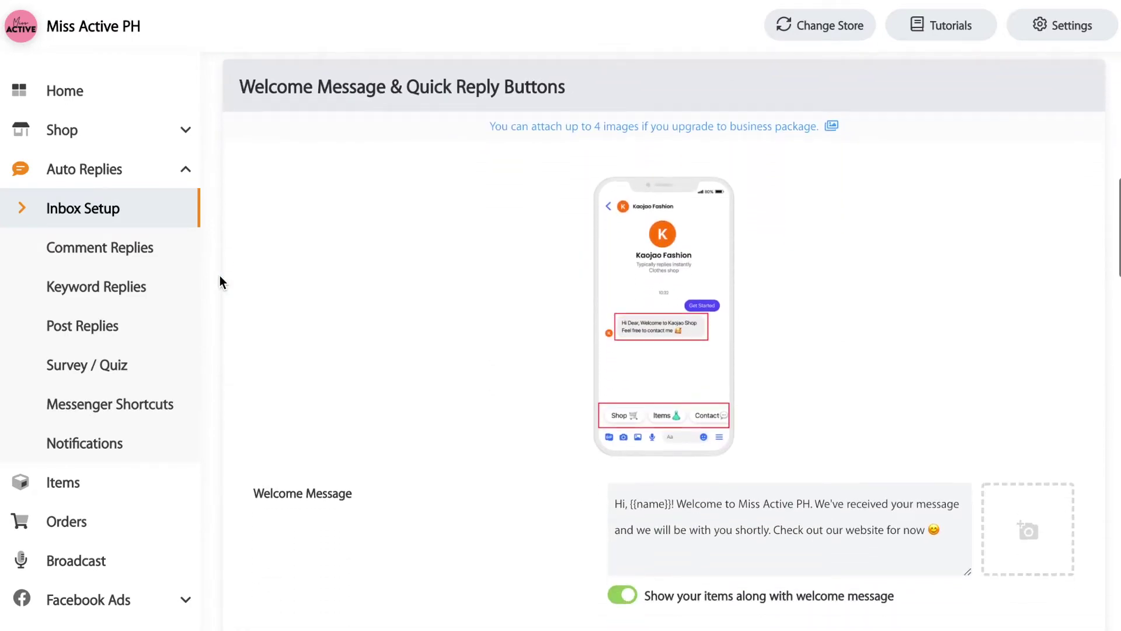
pyautogui.scroll(-2, 219, 283)
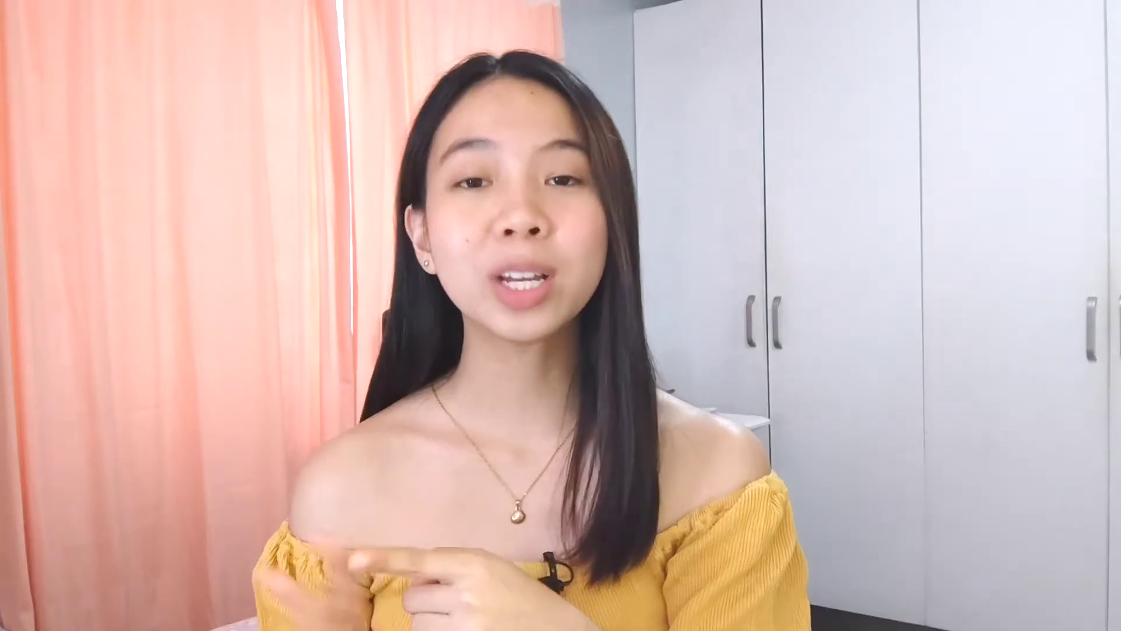
# Step: Open the Miss Active PH Messenger chat, trigger its welcome reply, and show its shortcut menu
pyautogui.write('h')
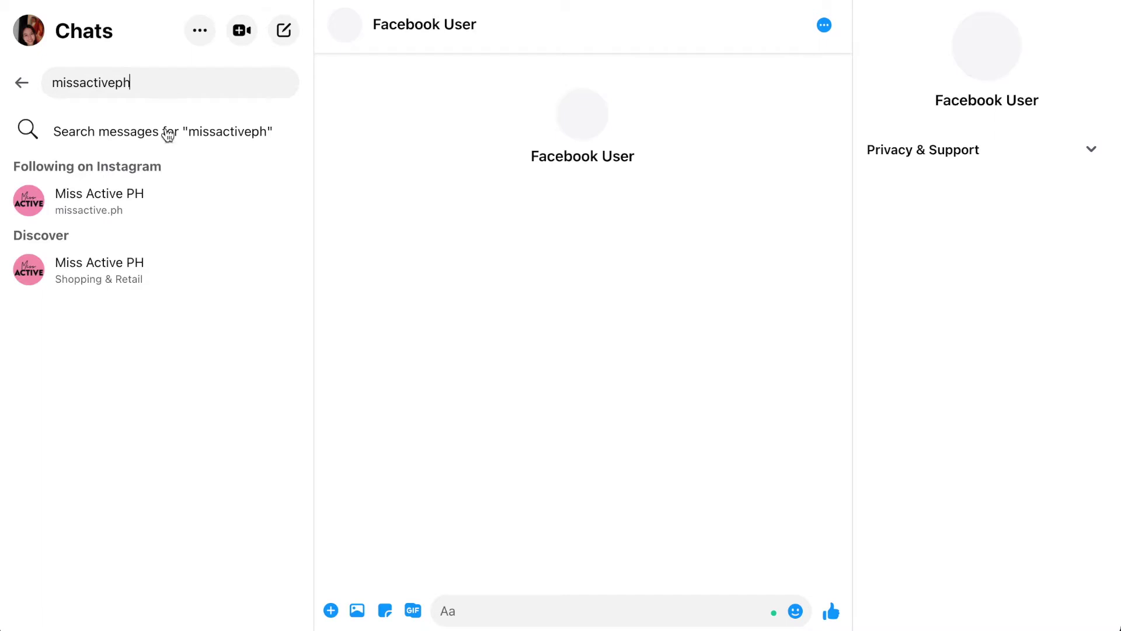
pyautogui.click(152, 280)
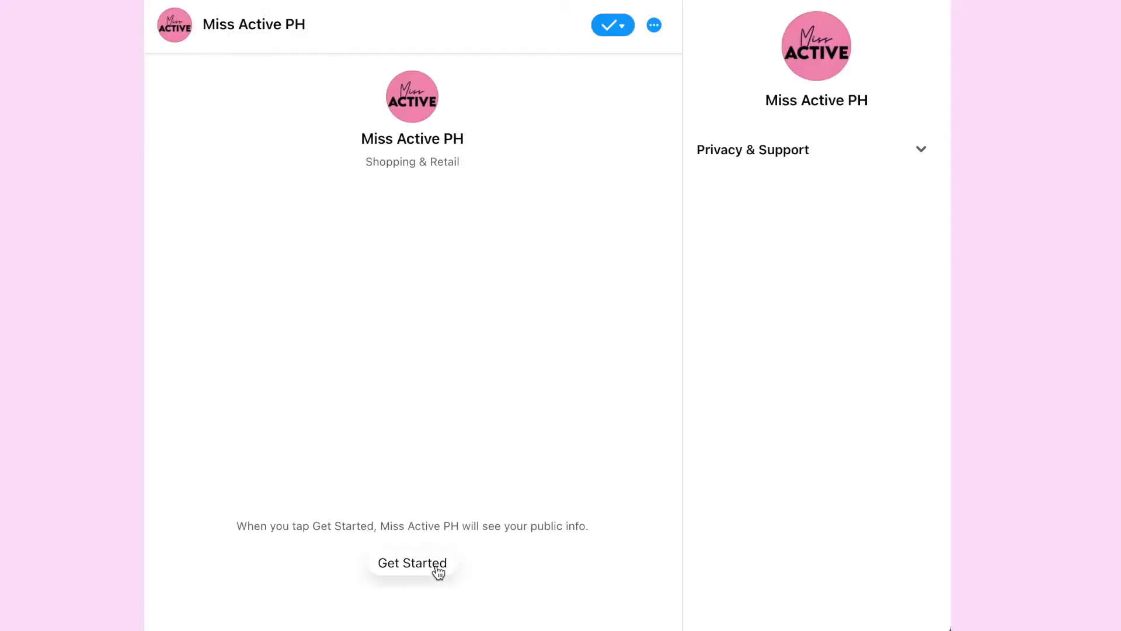
pyautogui.click(413, 563)
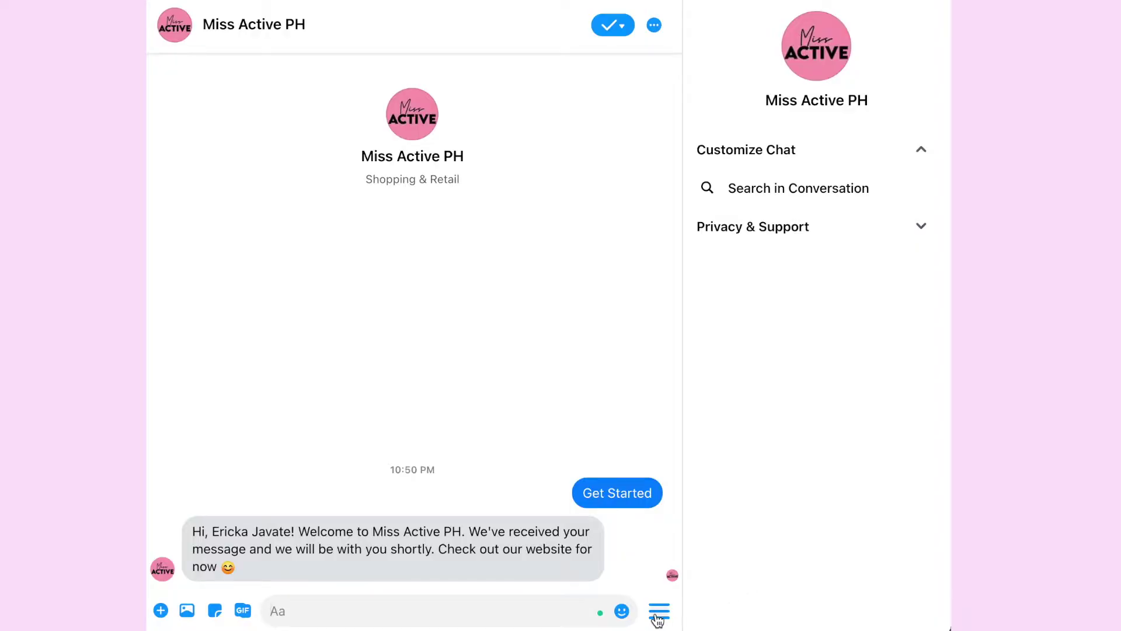
pyautogui.click(659, 612)
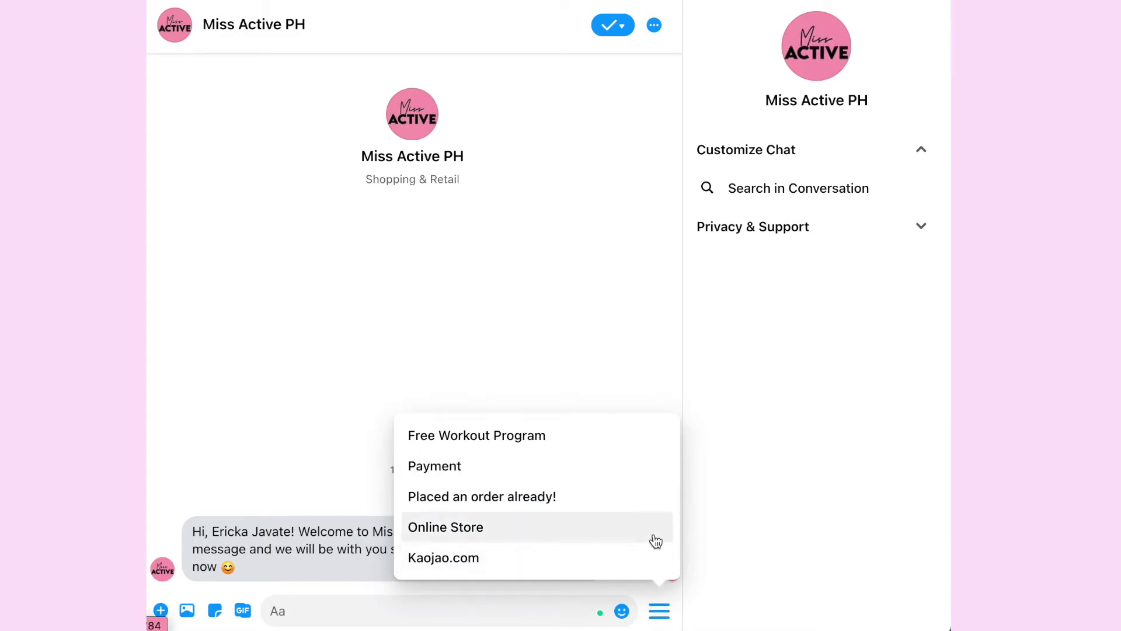
# Step: Open the Miss Active PH online store, then review Inbox Setup menu rows down to Sale Page
pyautogui.click(655, 541)
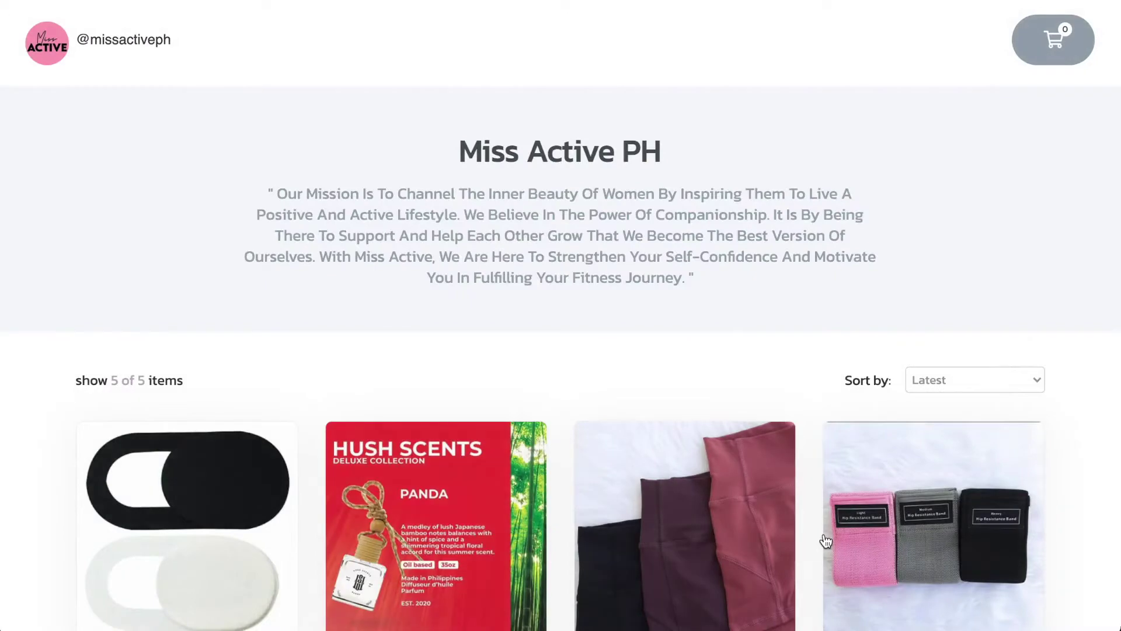
pyautogui.scroll(-2, 826, 535)
pyautogui.scroll(-3, 826, 540)
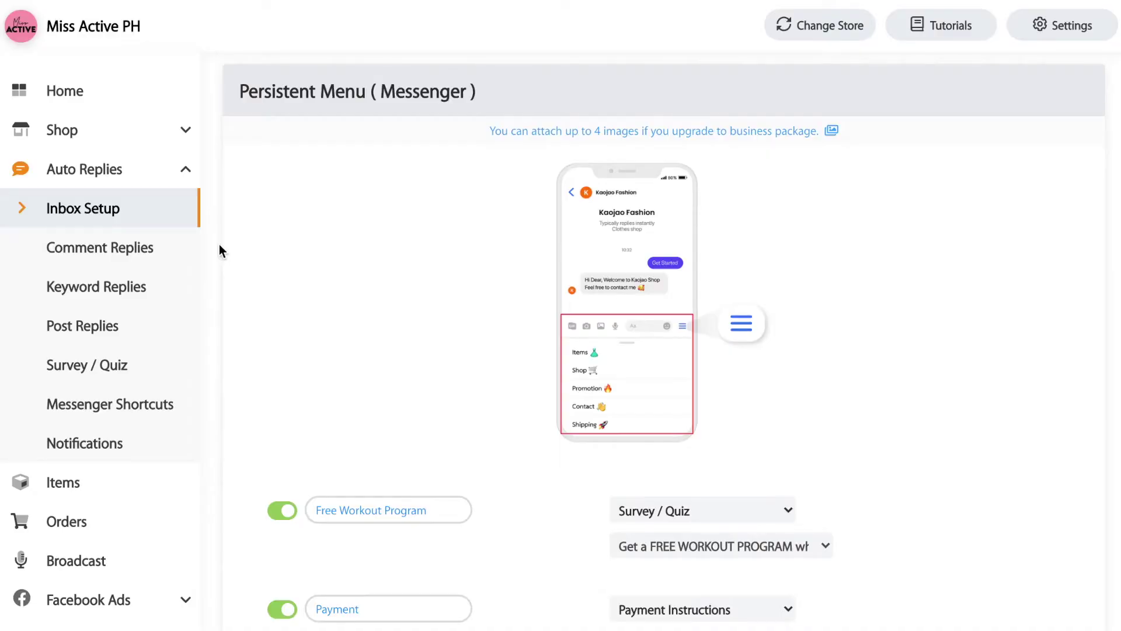
pyautogui.scroll(-5, 219, 250)
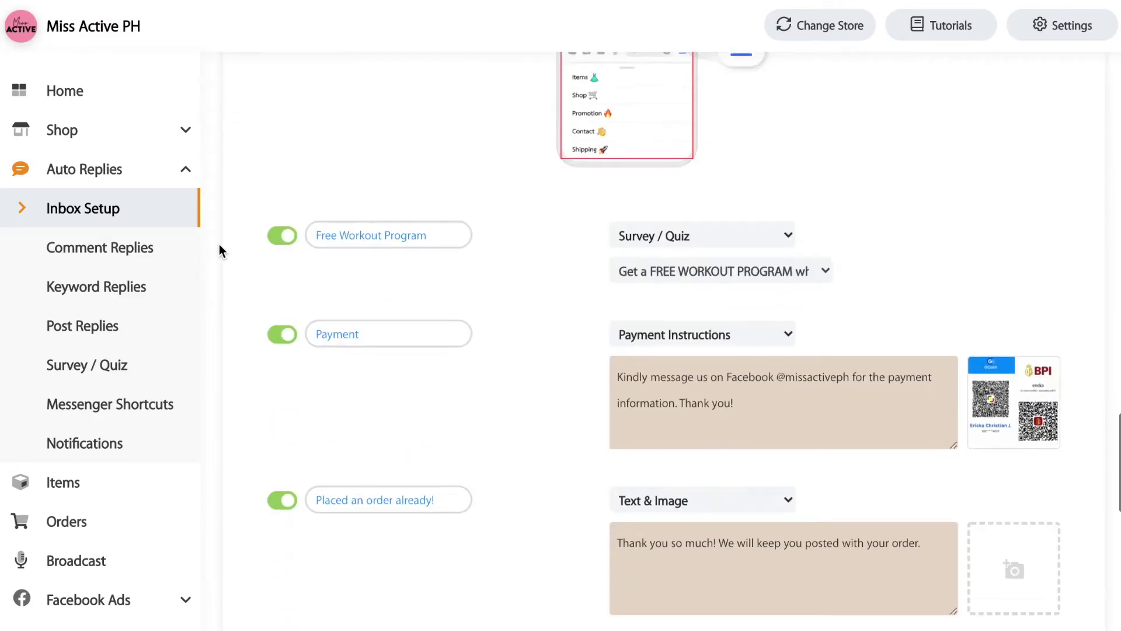
pyautogui.scroll(-5, 219, 246)
pyautogui.scroll(-1, 220, 250)
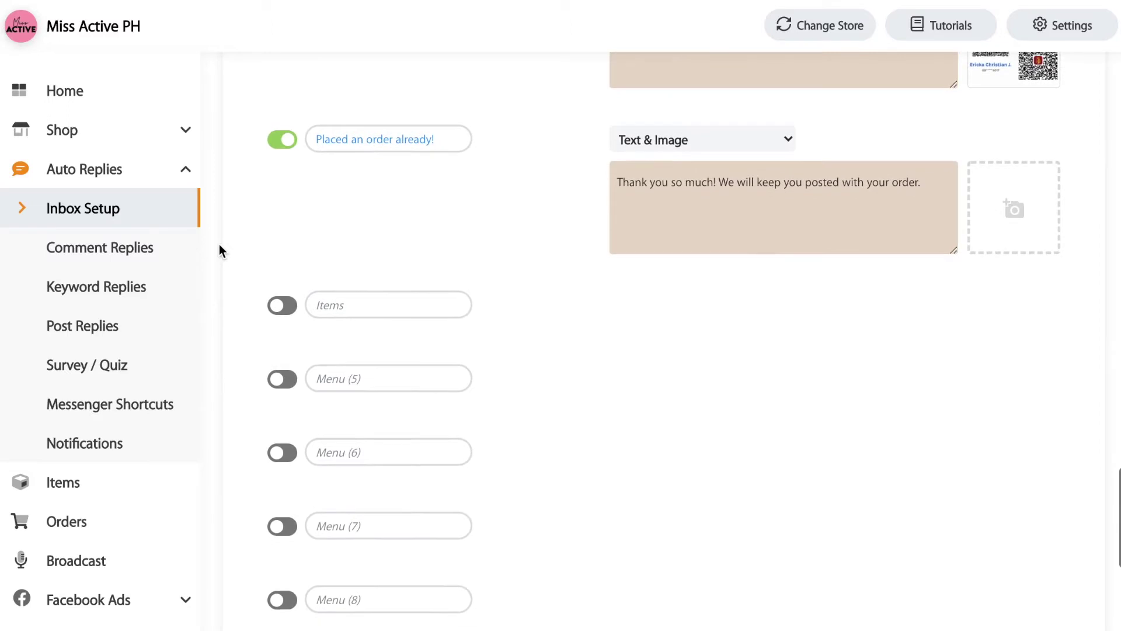
pyautogui.scroll(-5, 219, 250)
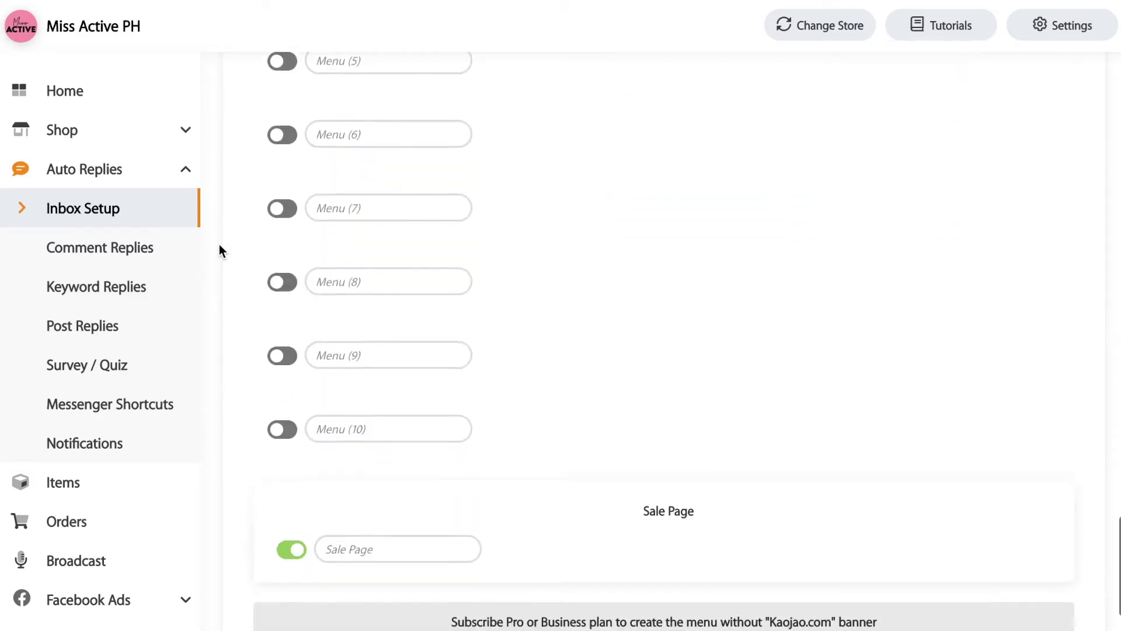
pyautogui.scroll(-2, 220, 250)
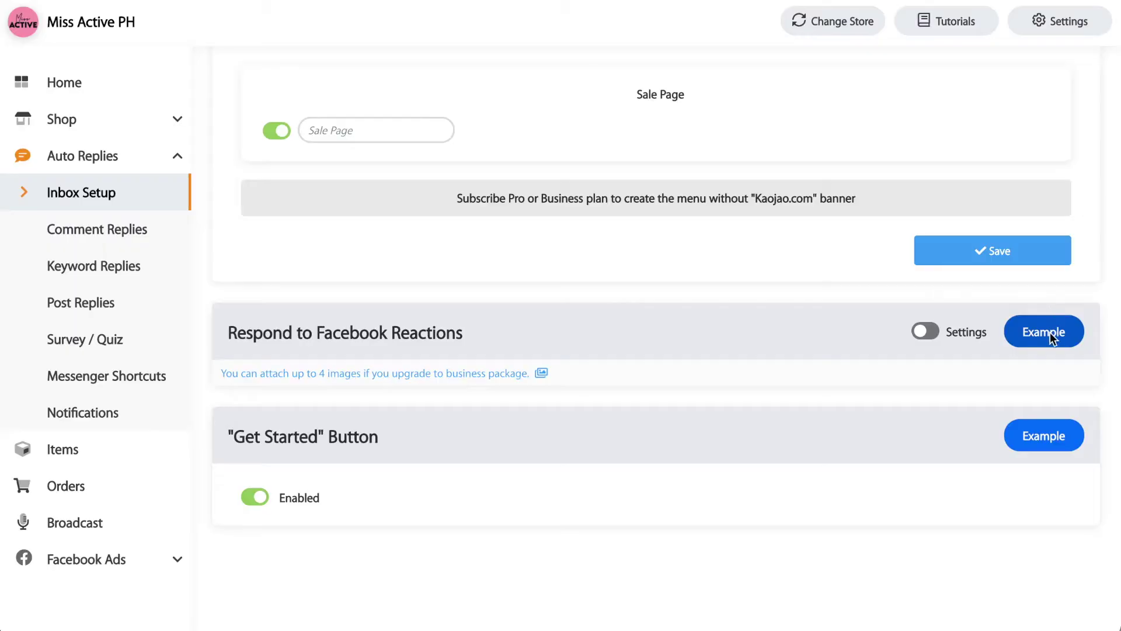
# Step: Preview the inbox setup and Get Started button examples, then go to Comment Replies
pyautogui.click(1049, 332)
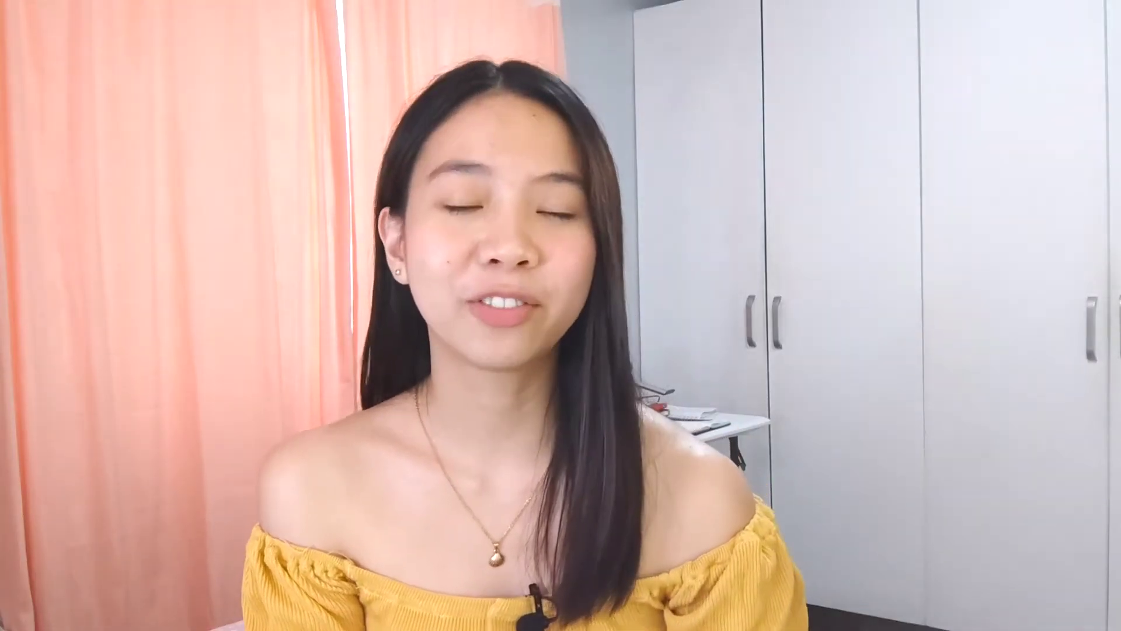
pyautogui.click(1017, 459)
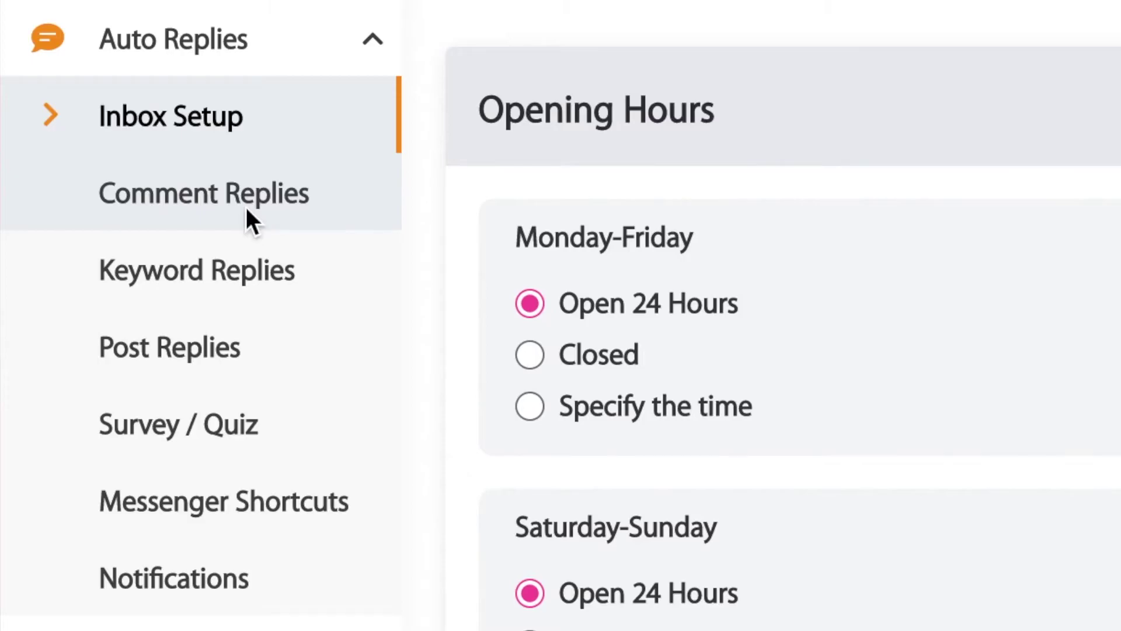
pyautogui.click(246, 212)
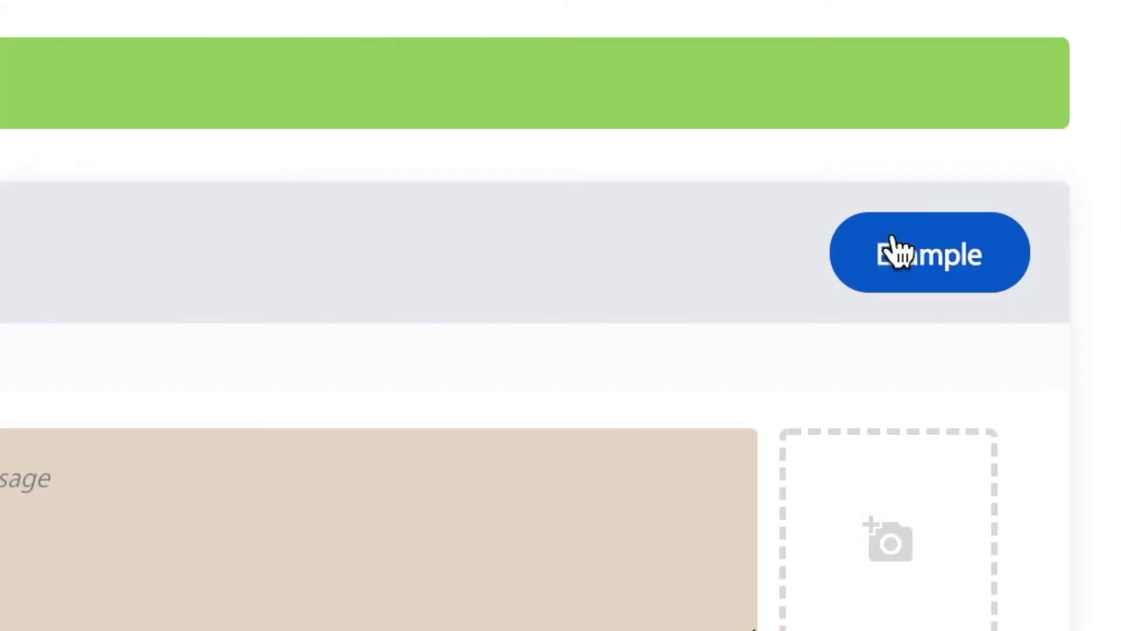
pyautogui.click(1030, 263)
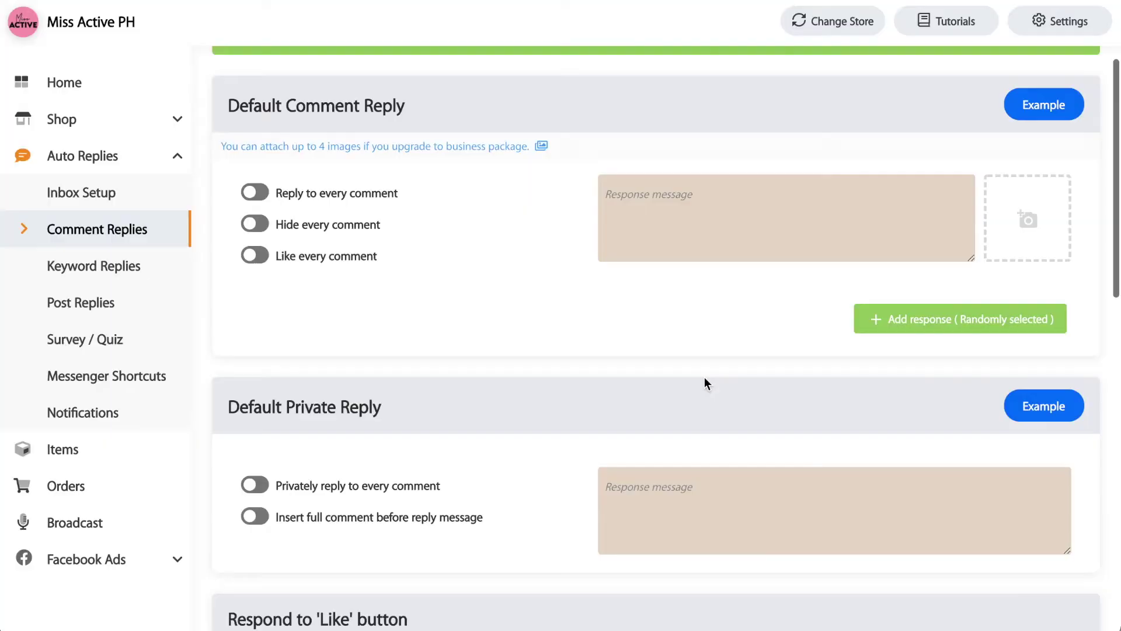
pyautogui.scroll(-3, 704, 383)
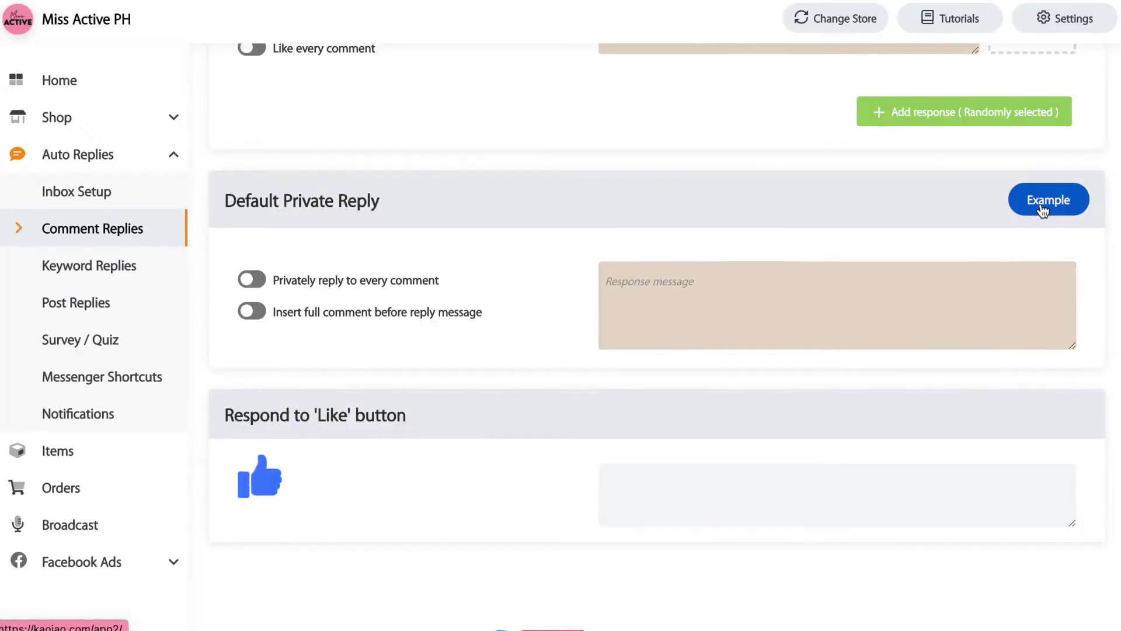
pyautogui.click(1043, 204)
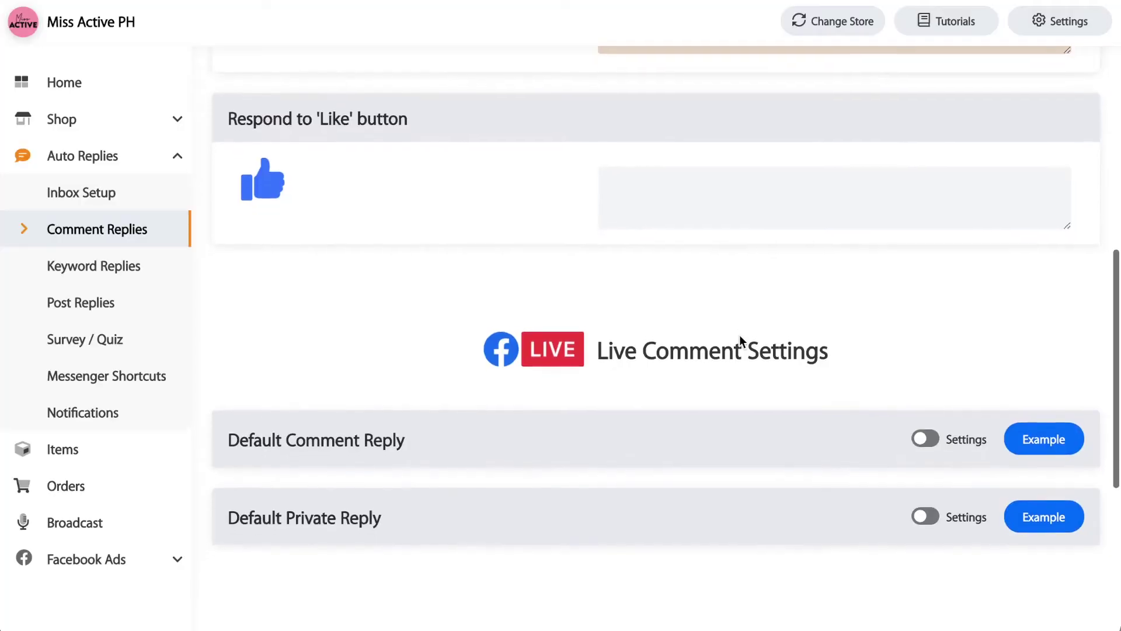
pyautogui.scroll(-2, 740, 339)
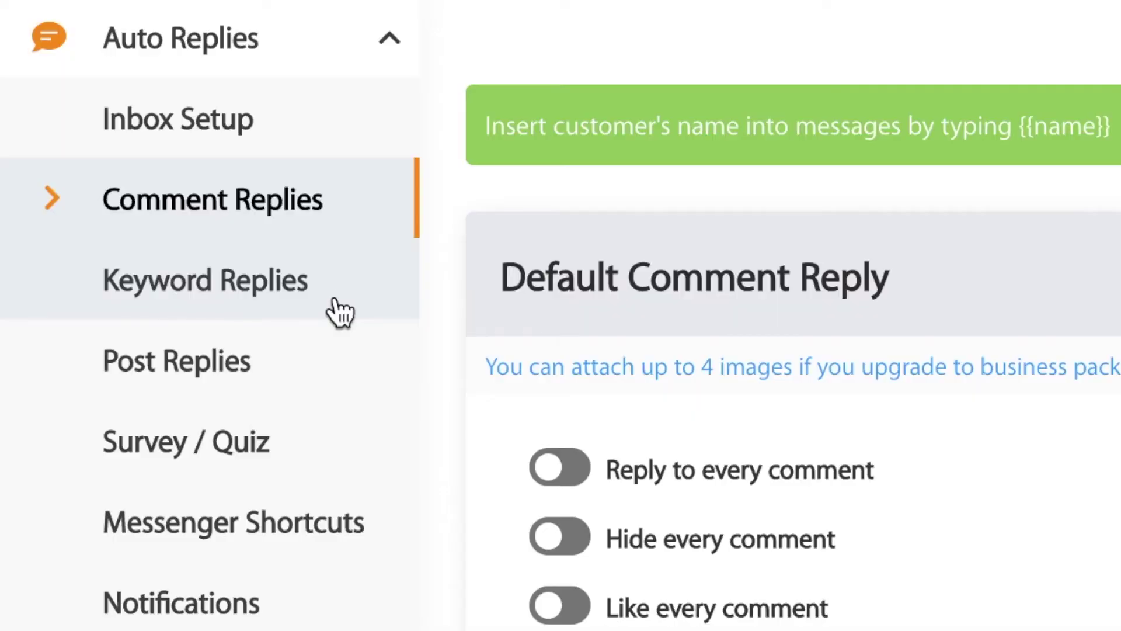
# Step: Preview the inbox keyword reply example, then show the Facebook Live Posts keyword settings
pyautogui.click(334, 301)
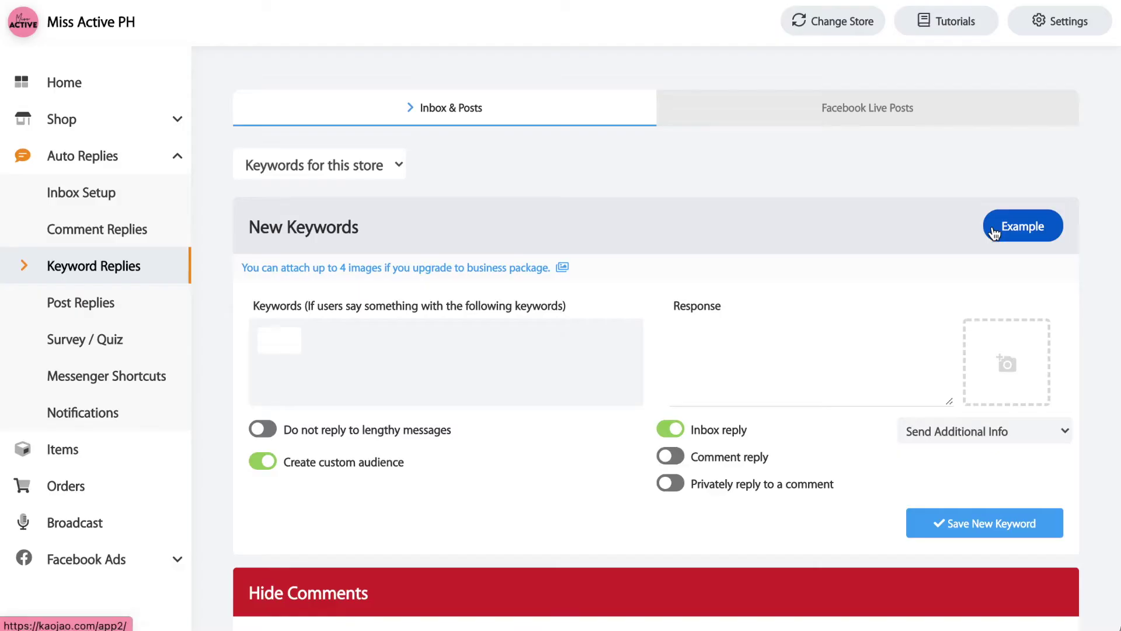
pyautogui.click(996, 228)
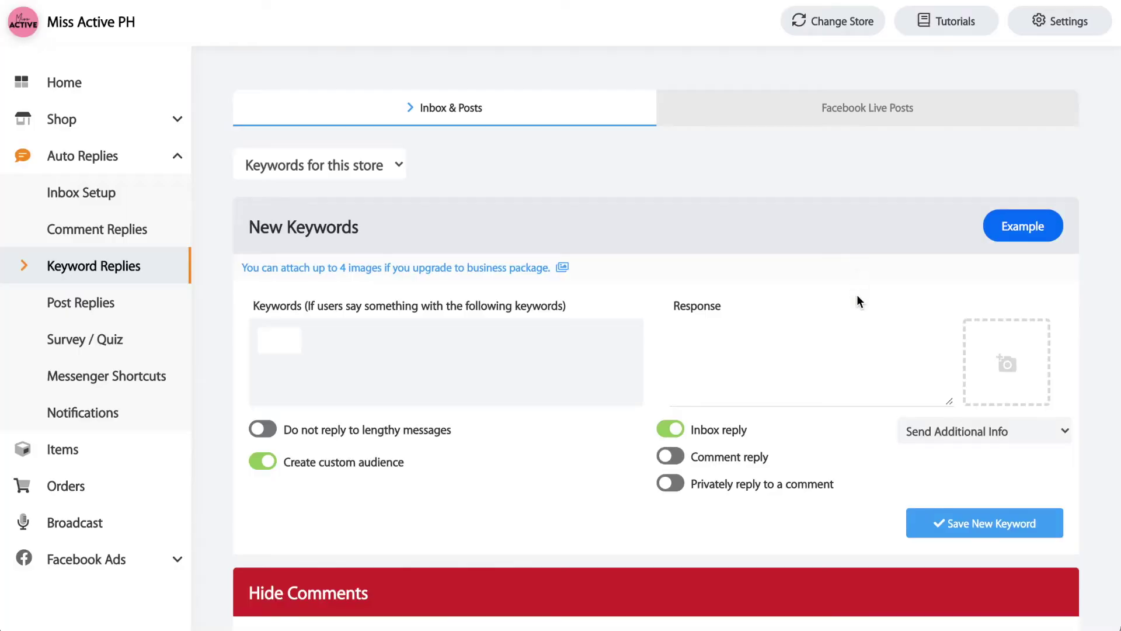
pyautogui.scroll(-5, 859, 301)
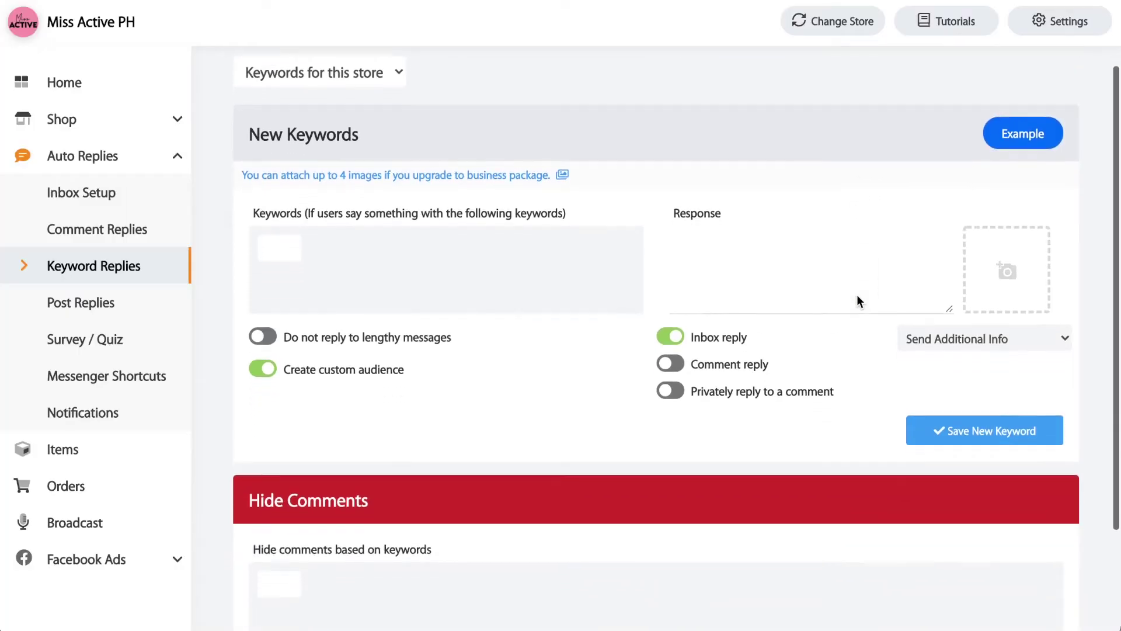
pyautogui.scroll(5, 864, 234)
pyautogui.click(885, 107)
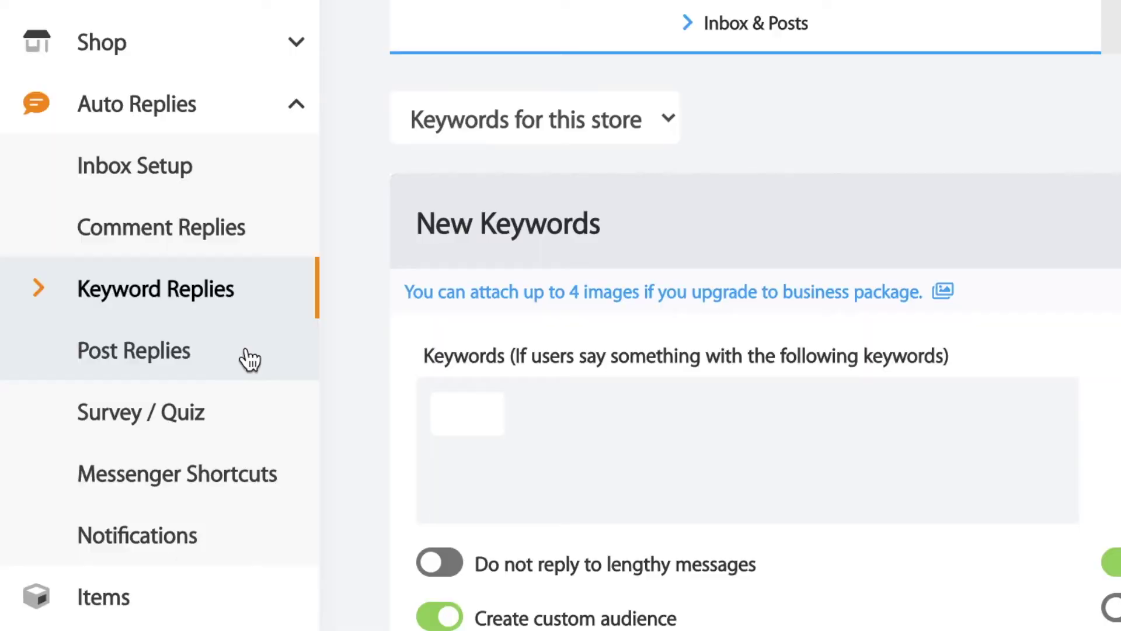
# Step: Scroll through the Post Replies list of posts, then open the Survey / Quiz settings
pyautogui.click(245, 358)
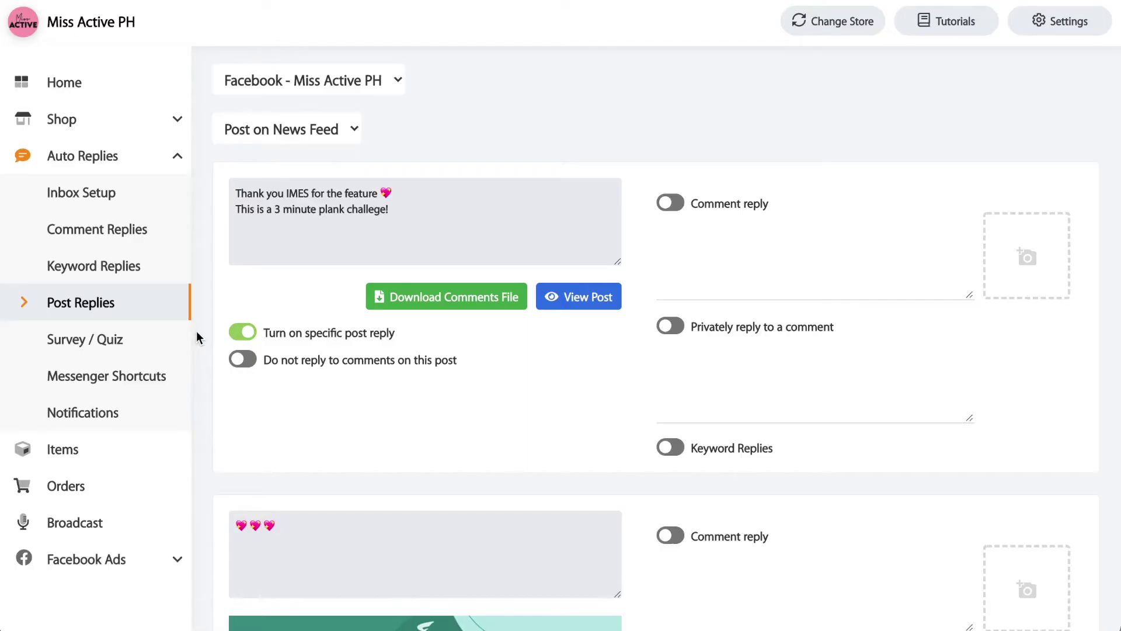
pyautogui.scroll(-3, 197, 332)
pyautogui.scroll(-4, 197, 337)
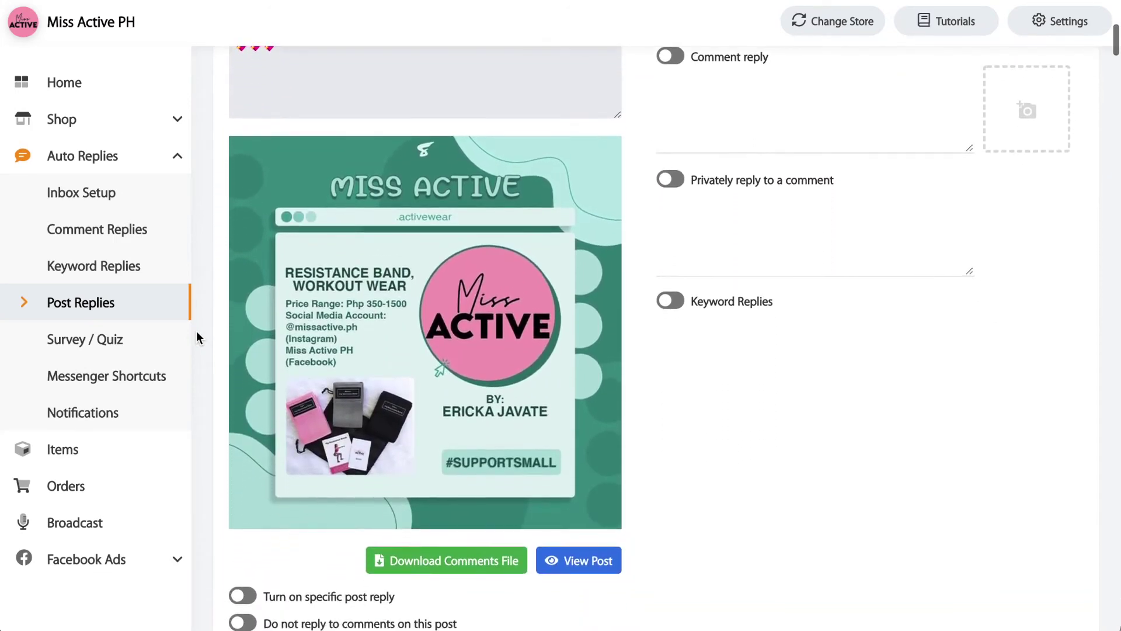
pyautogui.scroll(-8, 197, 337)
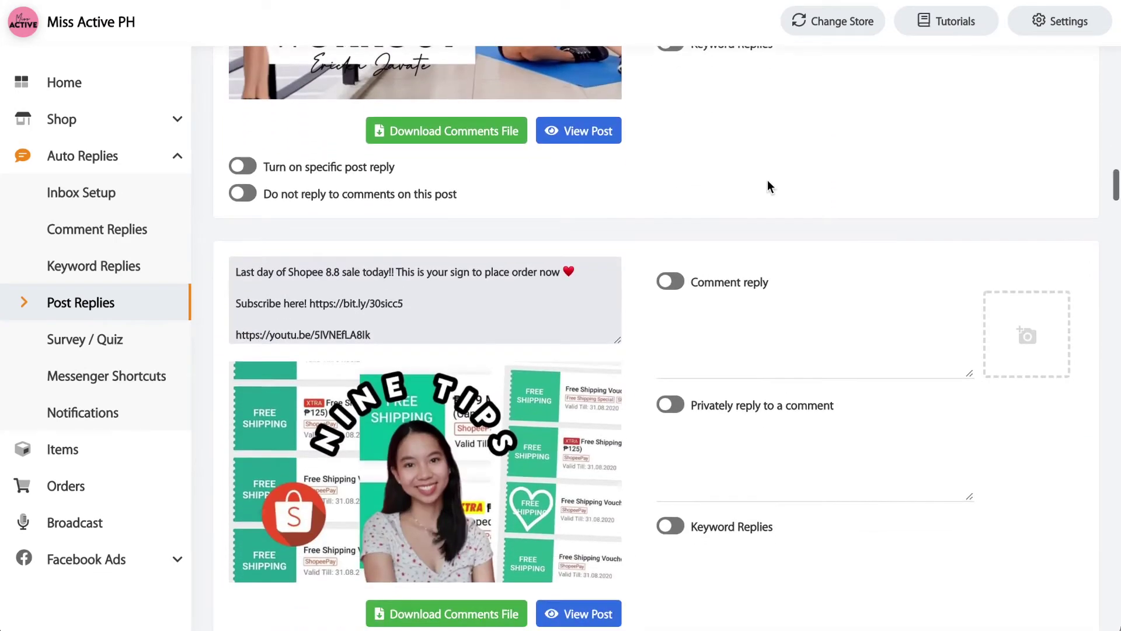
pyautogui.scroll(-2, 768, 186)
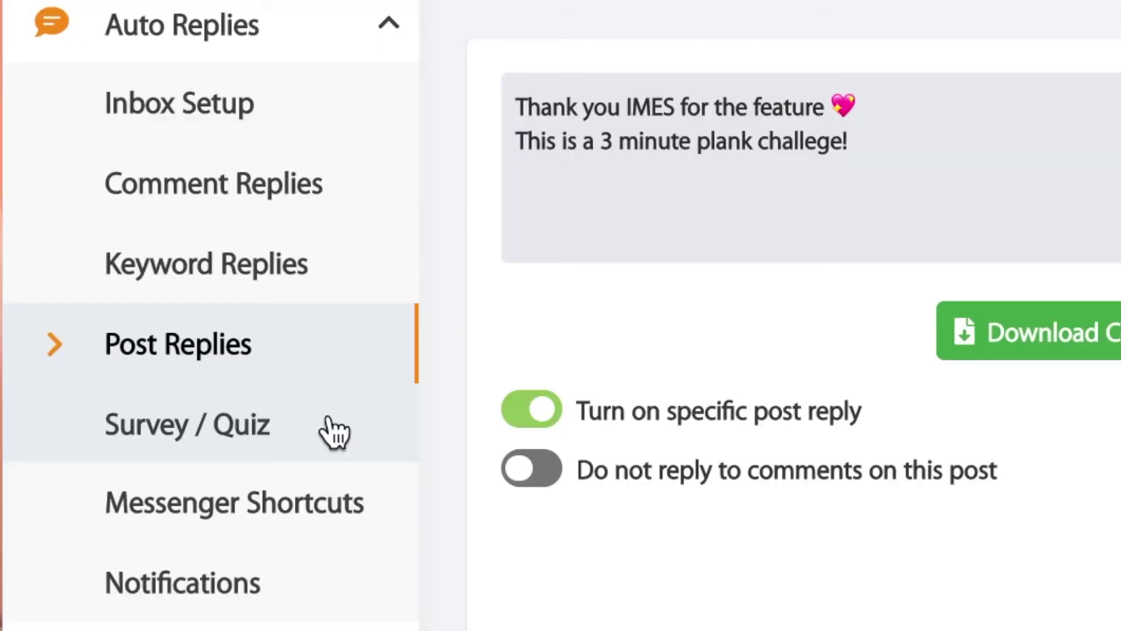
pyautogui.click(328, 416)
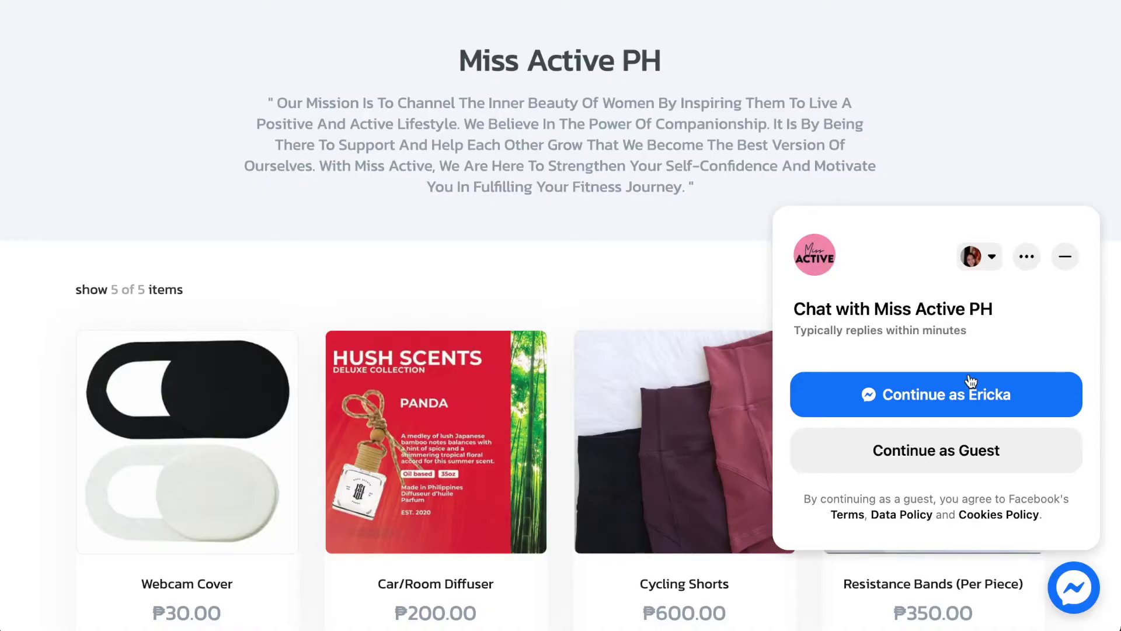
# Step: Continue into the store's Messenger chat and send the Free Workout Program menu option
pyautogui.click(972, 382)
pyautogui.click(1078, 530)
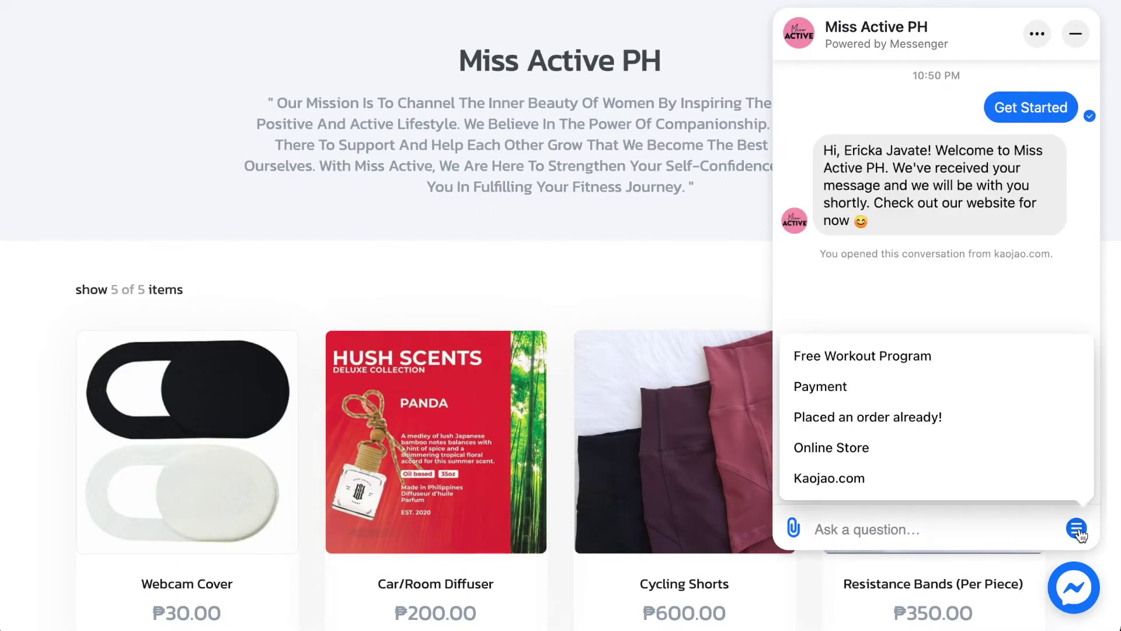
pyautogui.click(1038, 362)
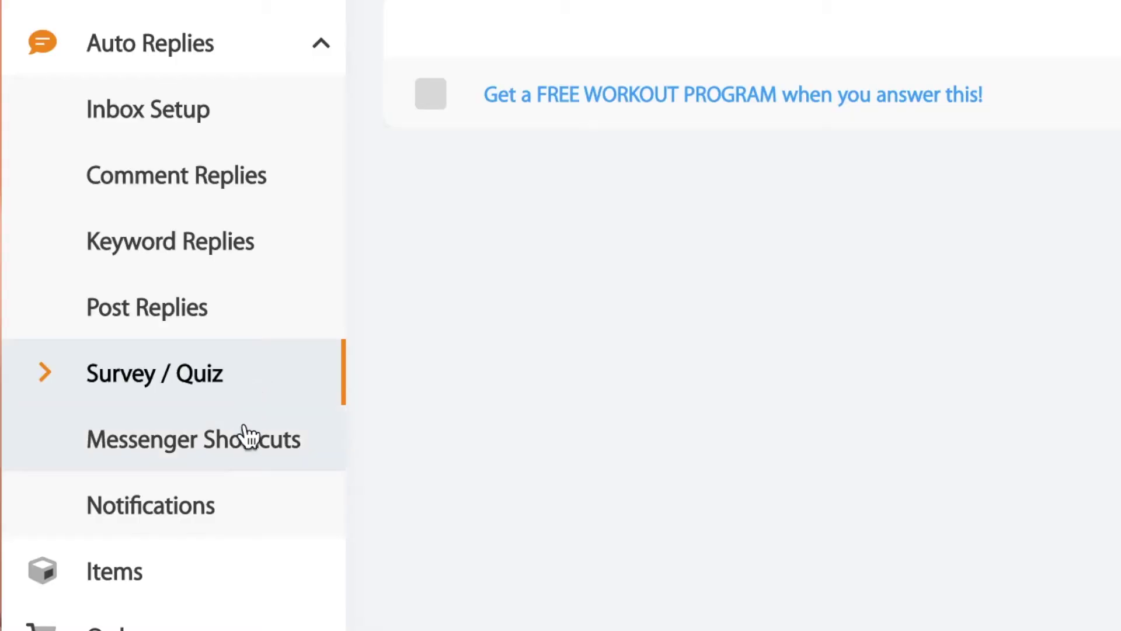
# Step: Open Messenger Shortcuts and view the example shortcut key
pyautogui.click(241, 455)
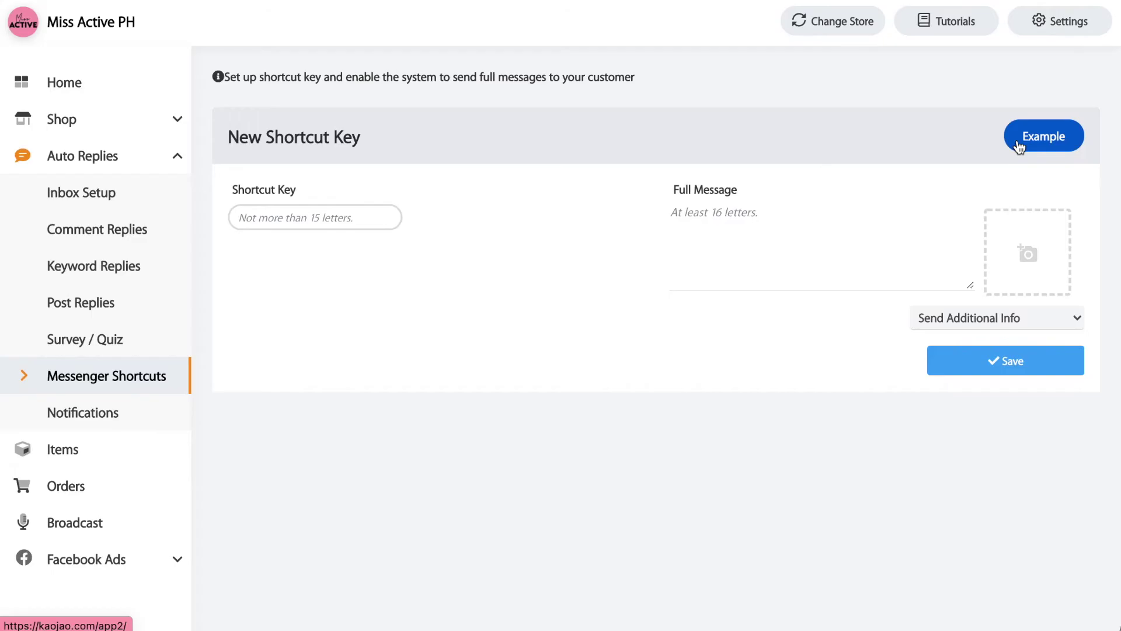
pyautogui.click(1017, 139)
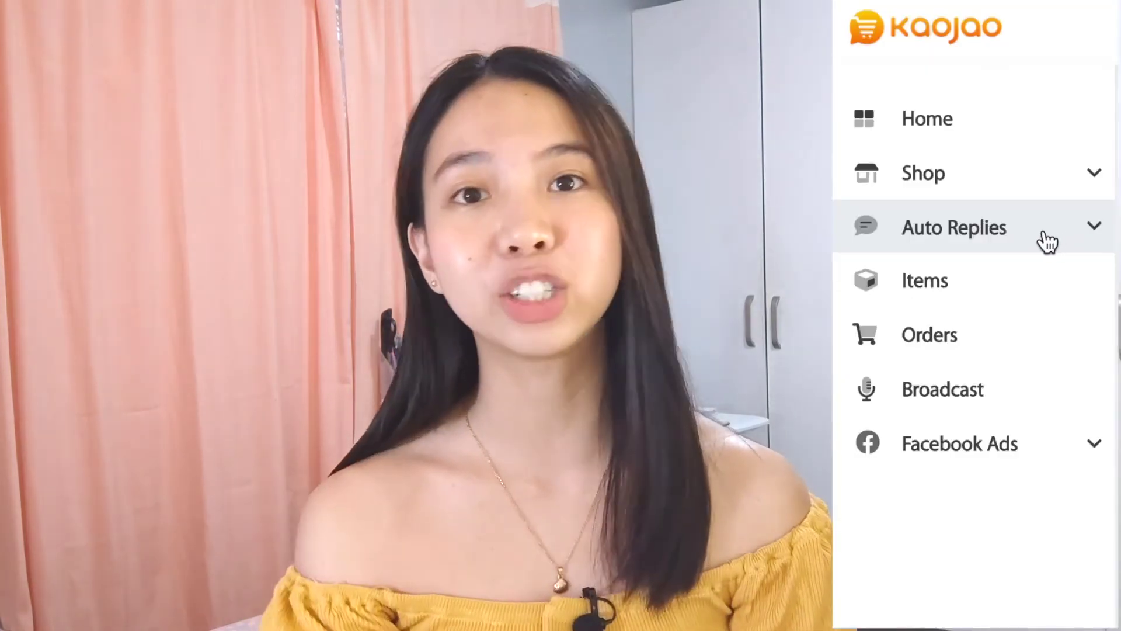
# Step: Expand the Auto Replies section in the sidebar
pyautogui.click(1049, 241)
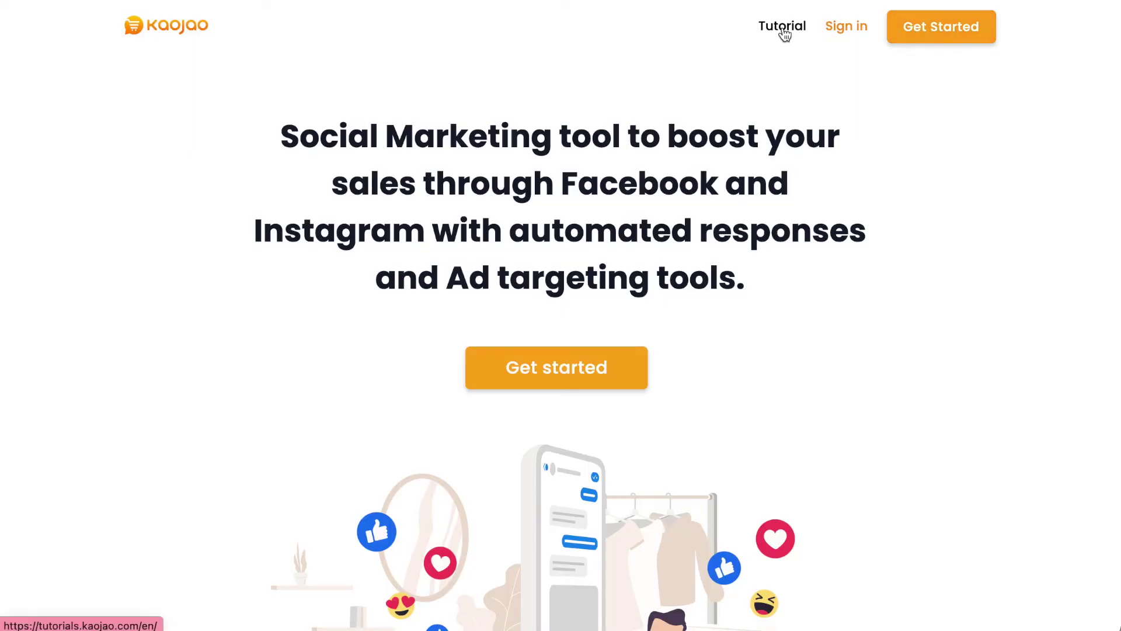
# Step: On the Kaojao tutorials site, expand GET STARTED and OPTIMIZE YOUR MESSENGER, then scroll the guide
pyautogui.click(784, 33)
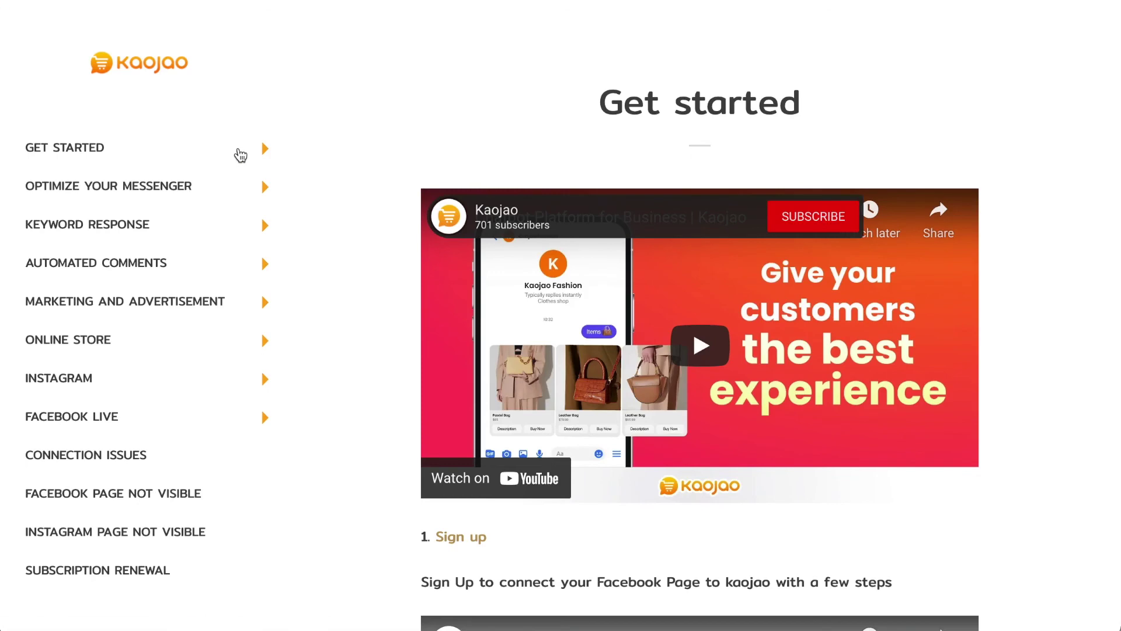
pyautogui.click(240, 151)
pyautogui.click(170, 303)
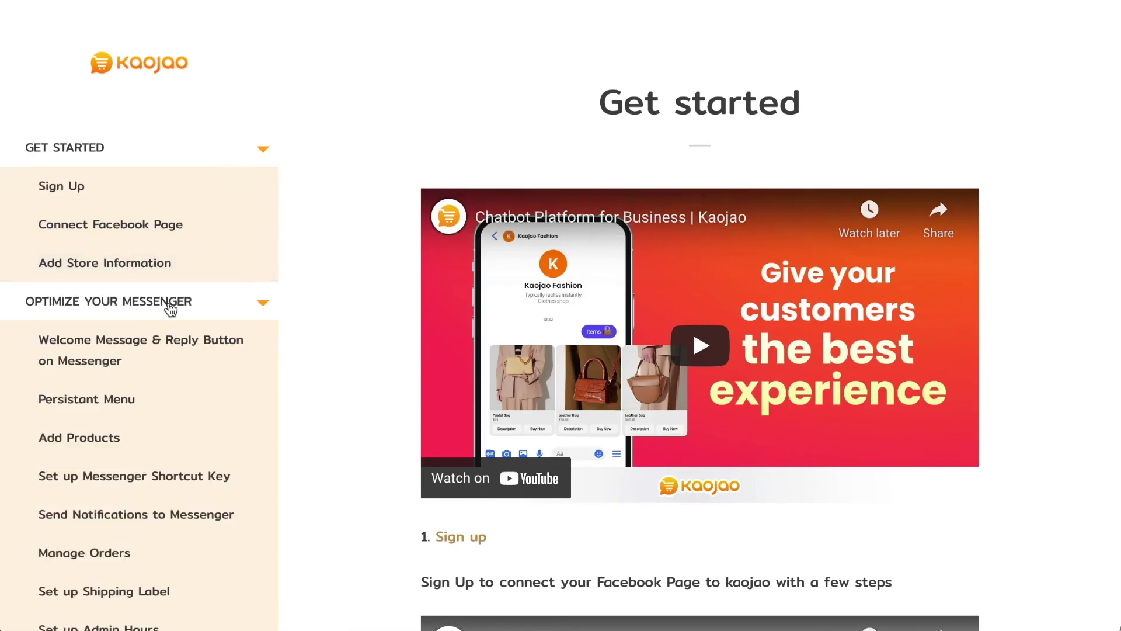
pyautogui.scroll(-4, 170, 307)
pyautogui.scroll(-2, 169, 308)
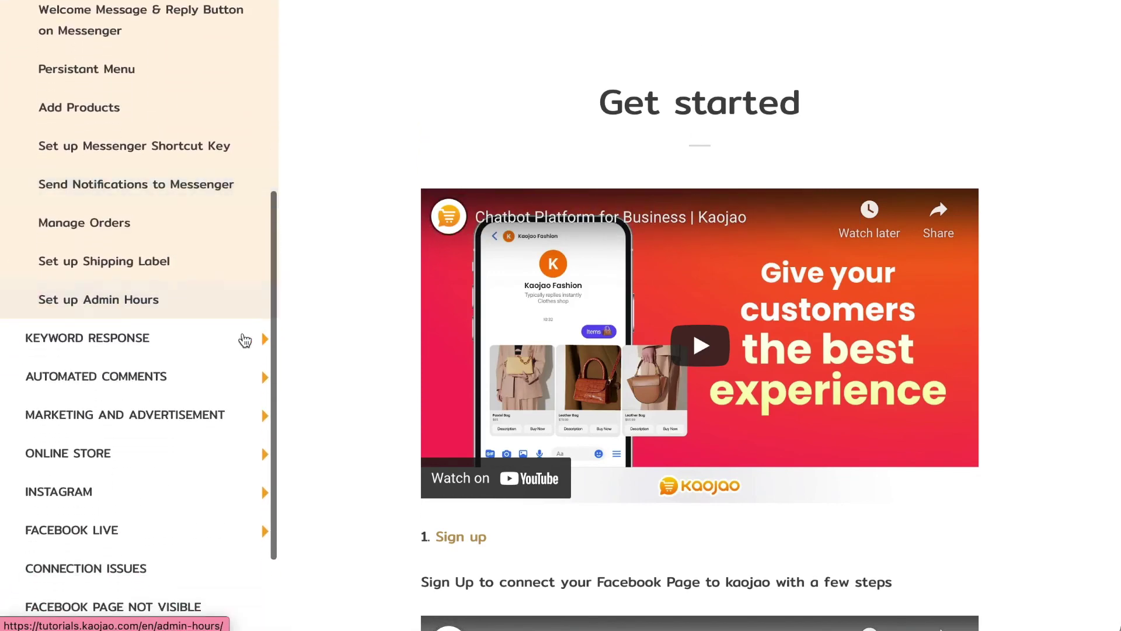